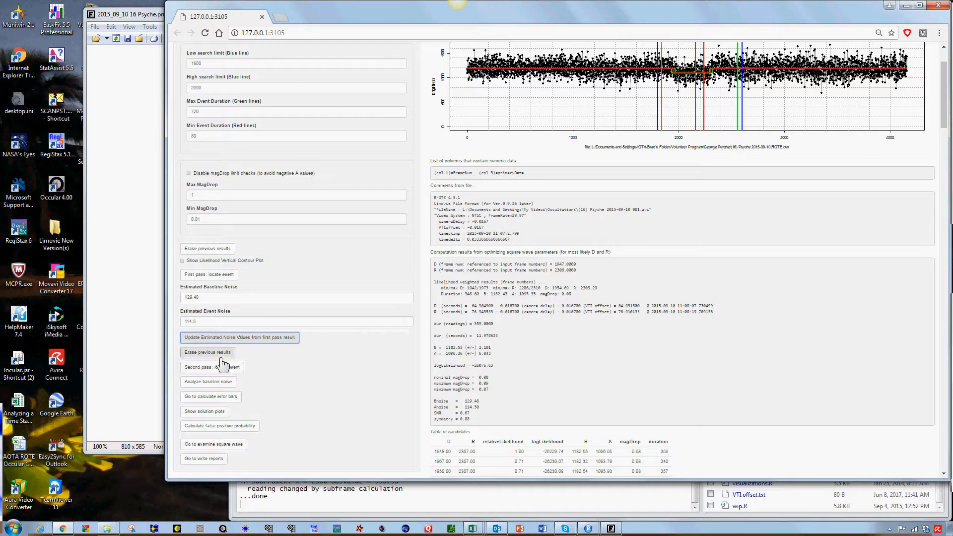
Step: Erase the previous results and run the second pass to locate the event
{"action": "left_click", "coordinate": [220, 355]}
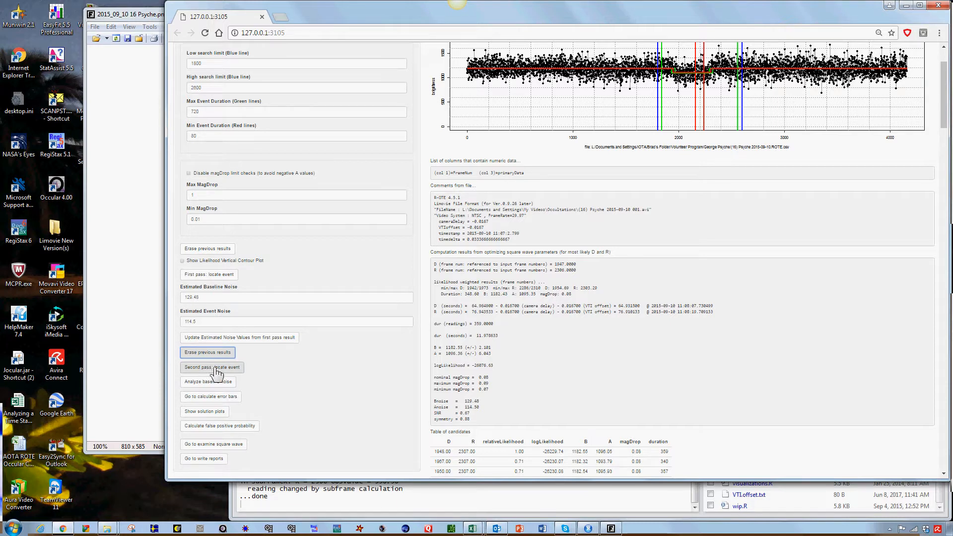
{"action": "left_click", "coordinate": [217, 373]}
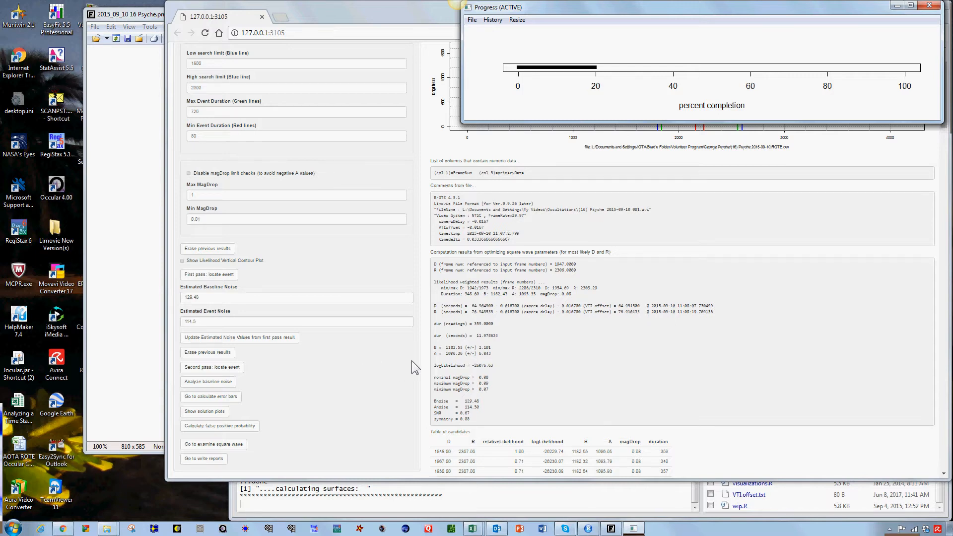
Step: Review the search limits, noise estimates and first-pass results, and check the progress window while the second pass runs
{"action": "scroll", "coordinate": [415, 368], "scroll_direction": "up", "scroll_amount": 2}
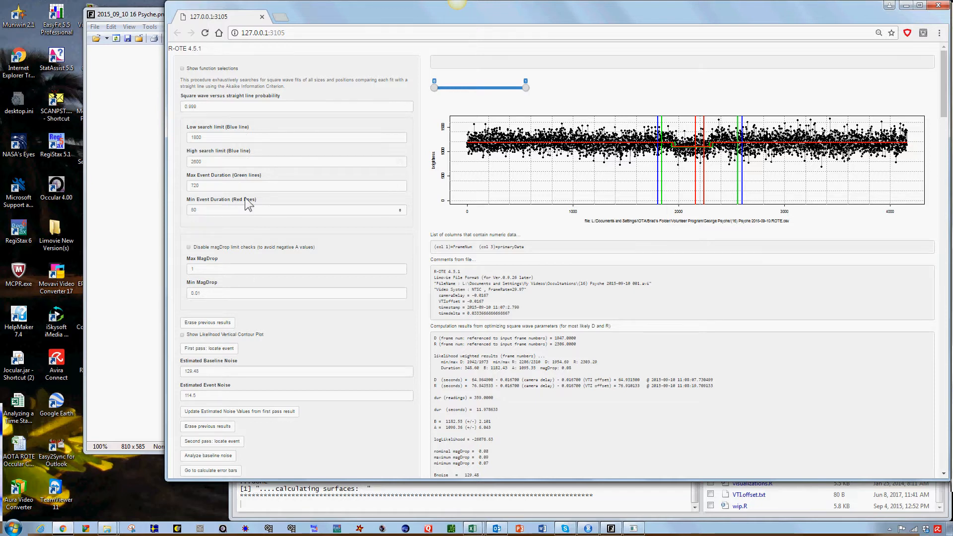
{"action": "scroll", "coordinate": [248, 201], "scroll_direction": "down", "scroll_amount": 1}
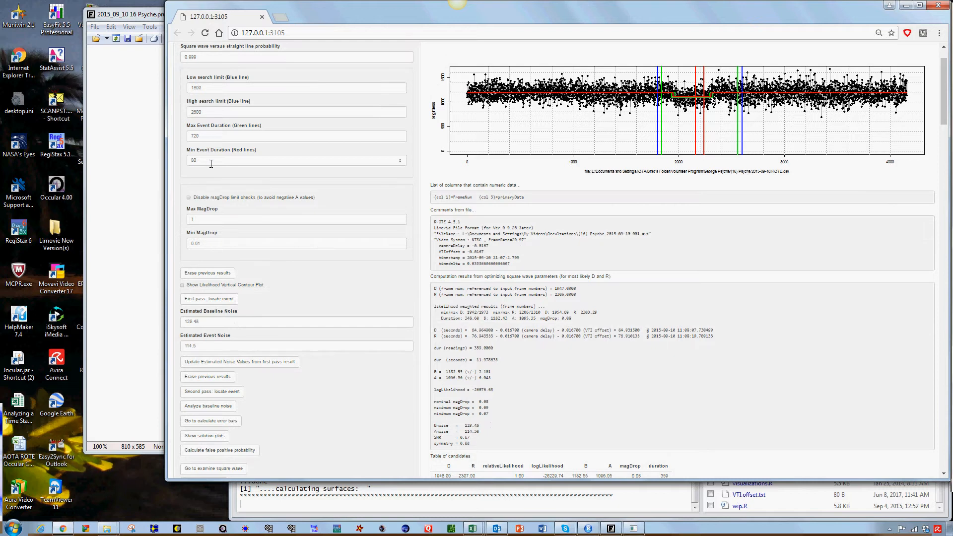
{"action": "scroll", "coordinate": [306, 187], "scroll_direction": "down", "scroll_amount": 1}
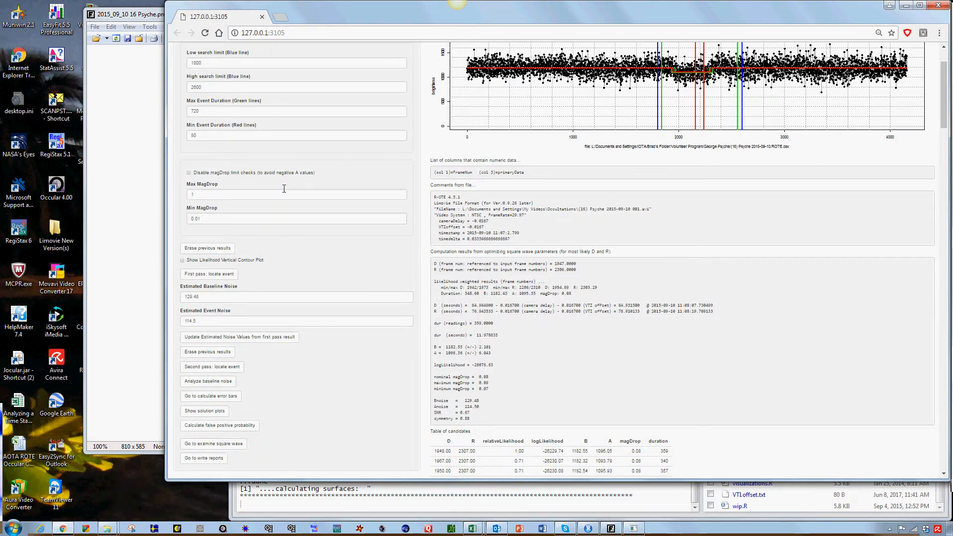
{"action": "scroll", "coordinate": [320, 201], "scroll_direction": "down", "scroll_amount": 1}
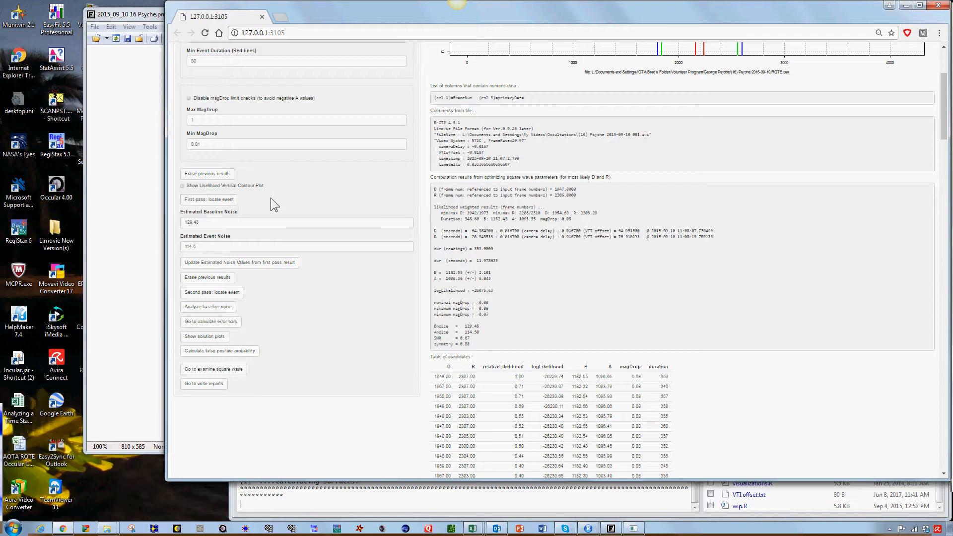
{"action": "scroll", "coordinate": [321, 164], "scroll_direction": "down", "scroll_amount": 1}
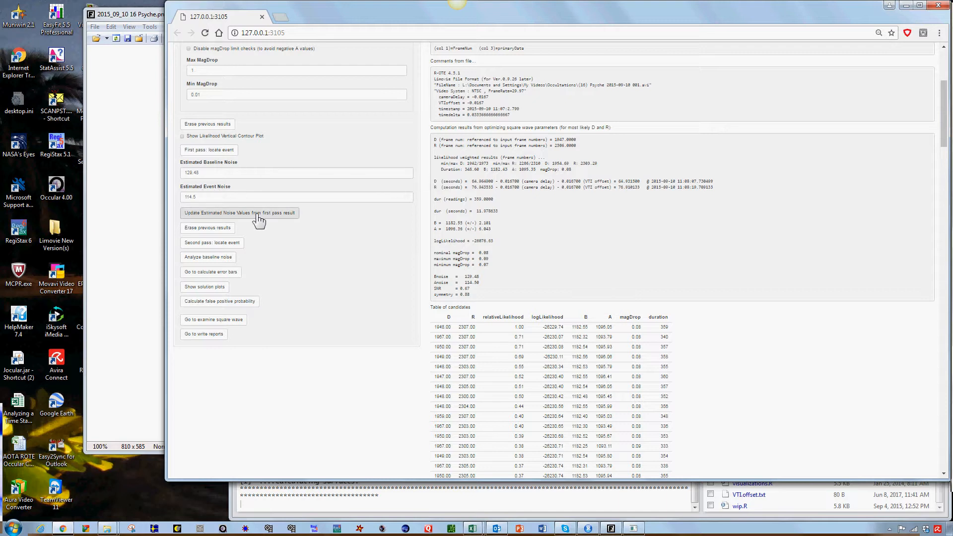
{"action": "scroll", "coordinate": [311, 197], "scroll_direction": "down", "scroll_amount": 1}
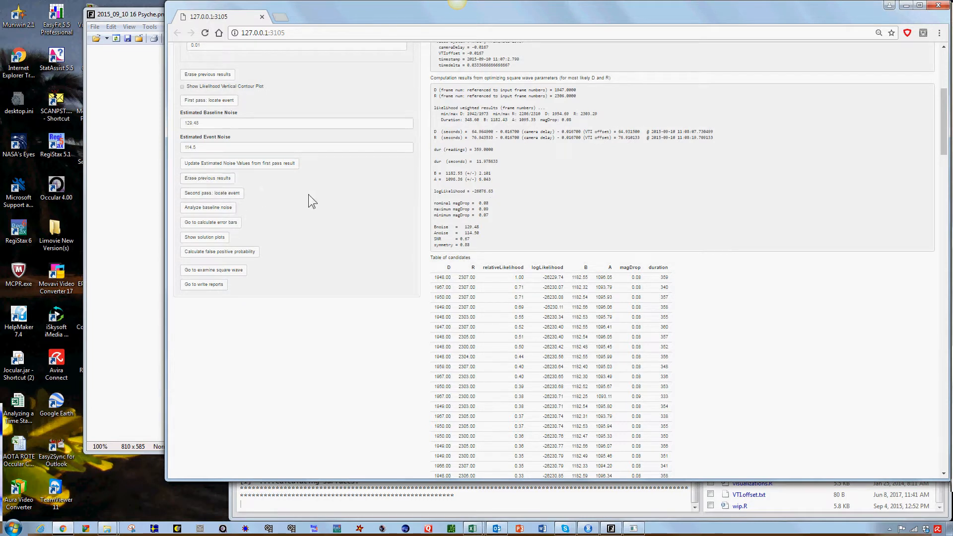
{"action": "scroll", "coordinate": [328, 194], "scroll_direction": "up", "scroll_amount": 1}
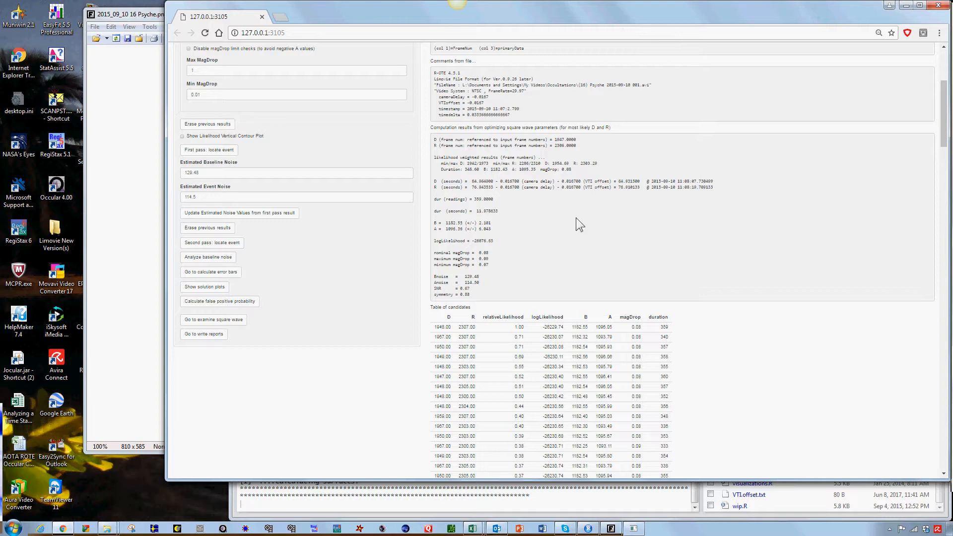
{"action": "left_click", "coordinate": [635, 519]}
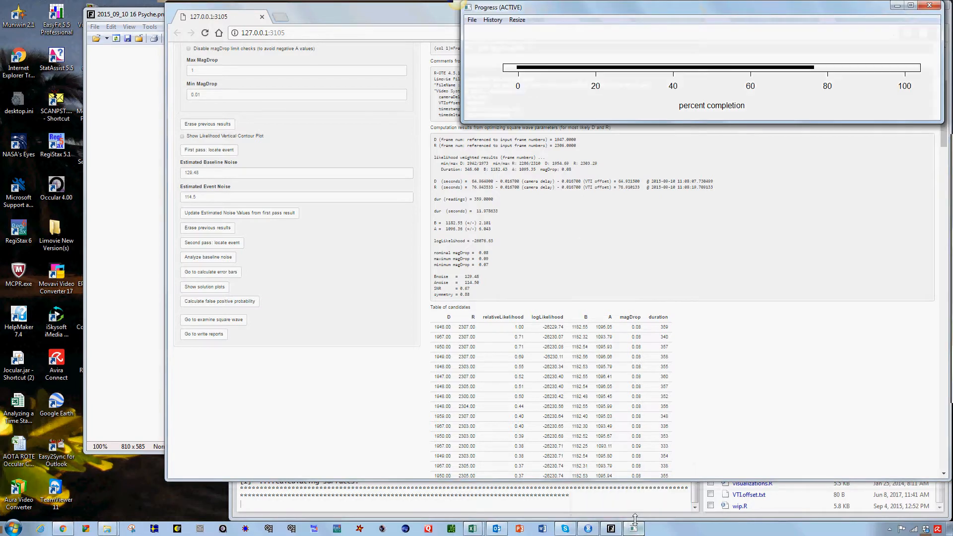
{"action": "left_click_drag", "start_coordinate": [615, 9], "coordinate": [547, 82]}
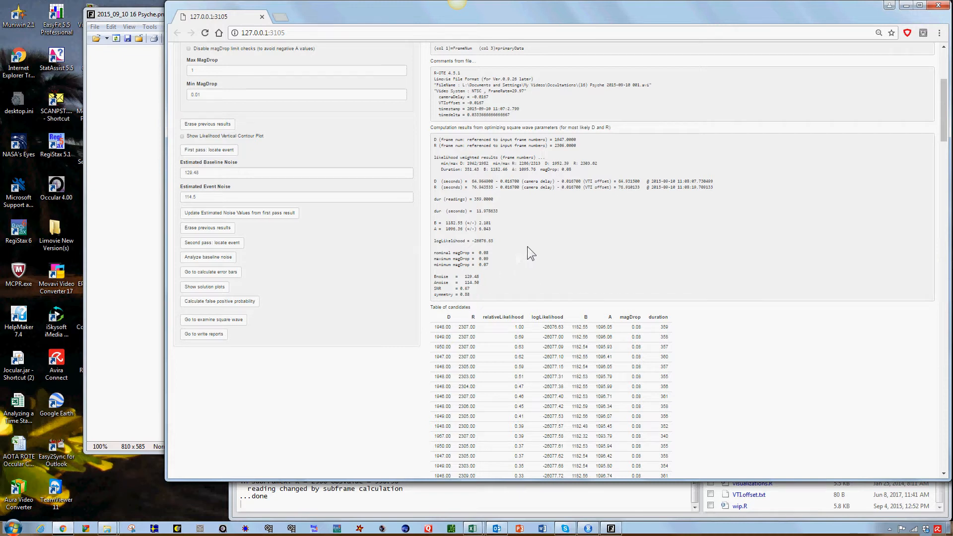
Step: Narrow the light curve plot to the event region, about frames 1750 to 2580
{"action": "scroll", "coordinate": [527, 246], "scroll_direction": "down", "scroll_amount": 3}
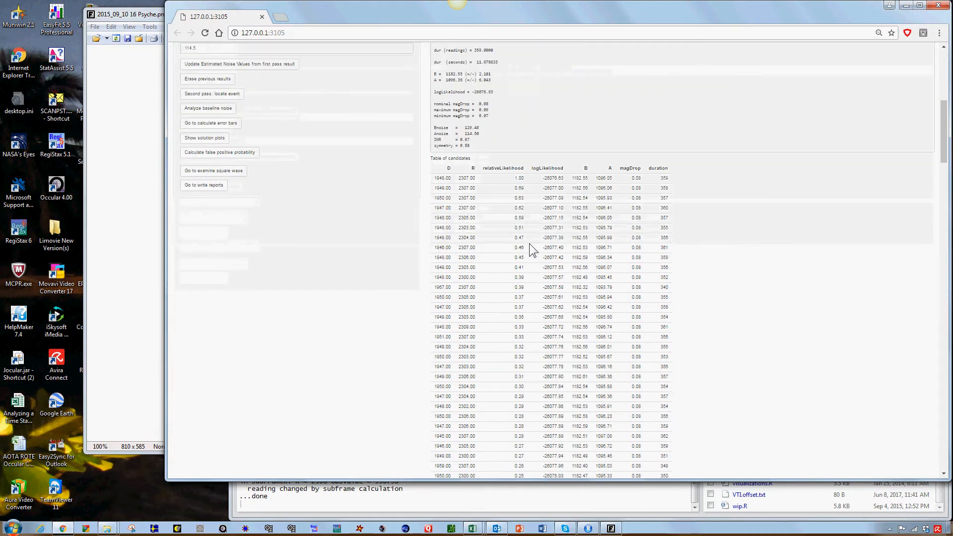
{"action": "scroll", "coordinate": [530, 243], "scroll_direction": "down", "scroll_amount": 1}
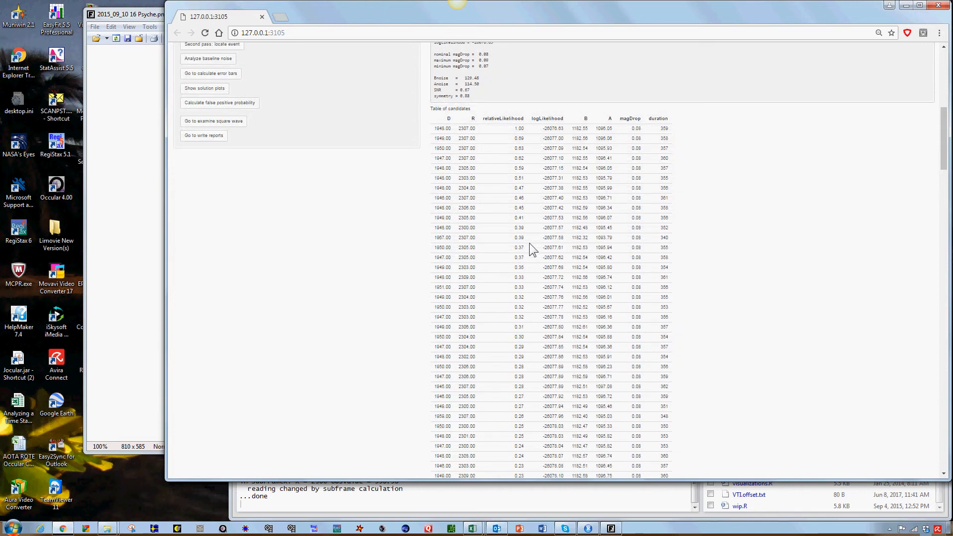
{"action": "scroll", "coordinate": [530, 243], "scroll_direction": "up", "scroll_amount": 7}
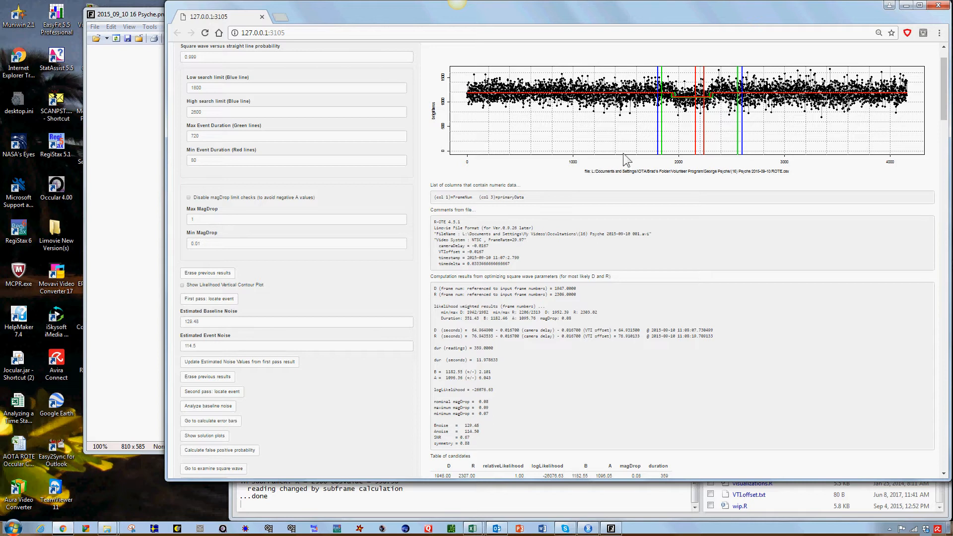
{"action": "scroll", "coordinate": [625, 159], "scroll_direction": "up", "scroll_amount": 1}
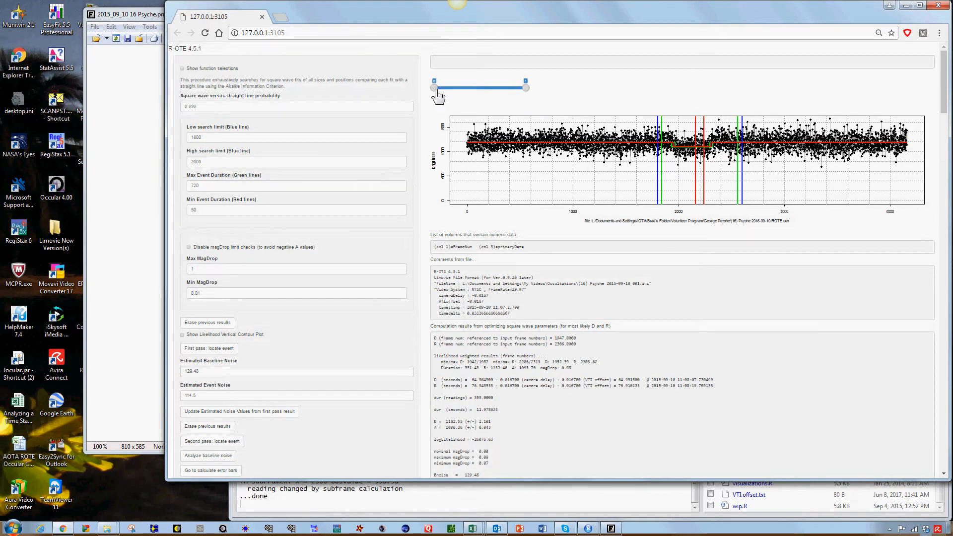
{"action": "left_click_drag", "start_coordinate": [435, 88], "coordinate": [467, 88]}
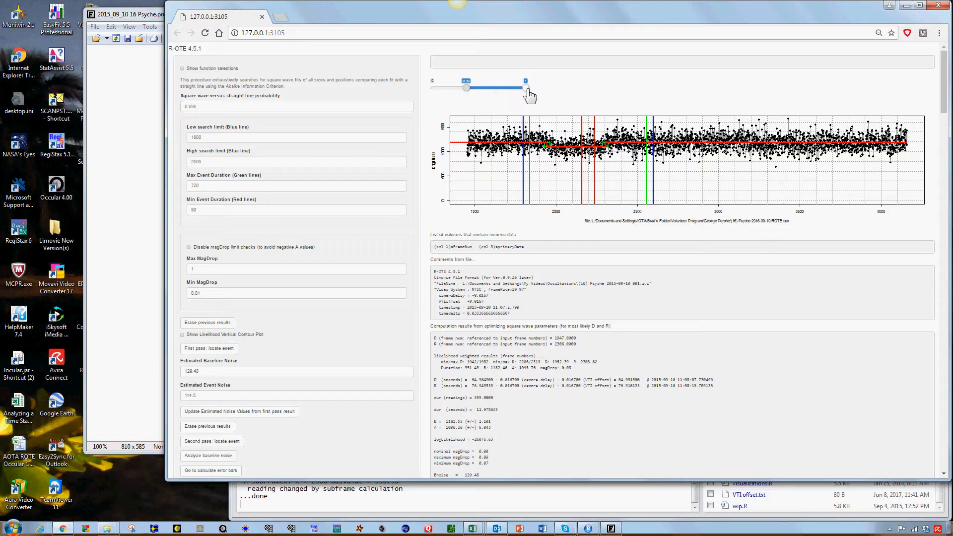
{"action": "left_click_drag", "start_coordinate": [526, 89], "coordinate": [502, 89]}
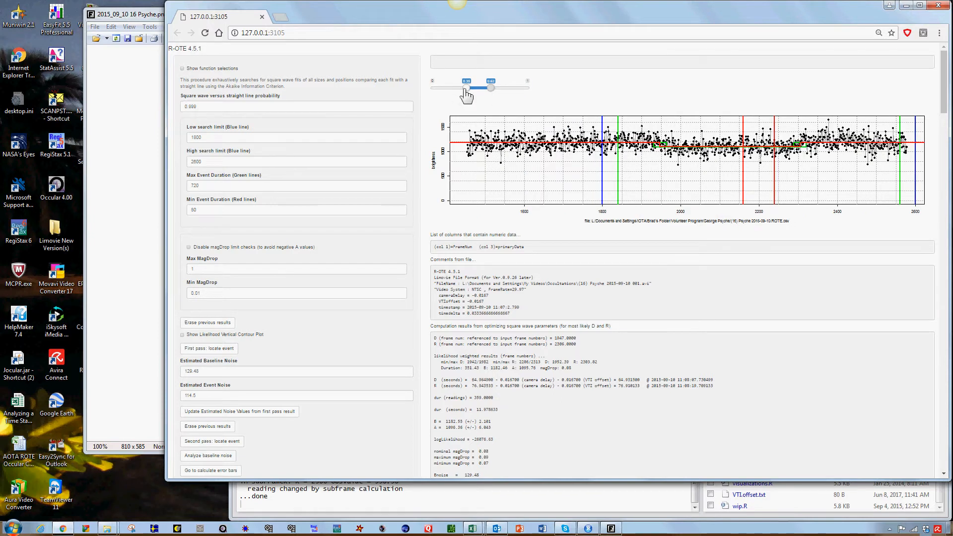
{"action": "left_click_drag", "start_coordinate": [466, 88], "coordinate": [473, 90]}
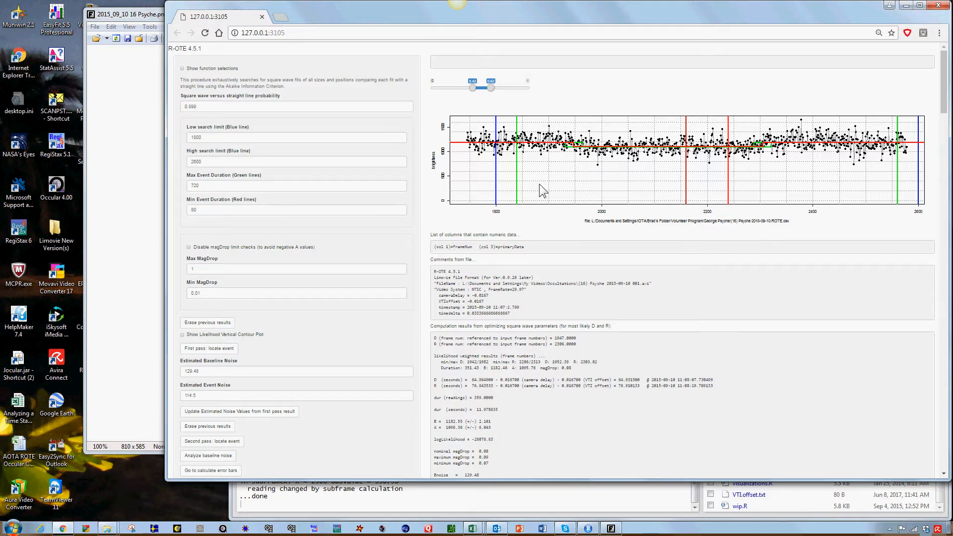
Step: Examine the second-pass computation results and the full table of candidates with their D, R, relative likelihood and duration values
{"action": "scroll", "coordinate": [540, 184], "scroll_direction": "down", "scroll_amount": 1}
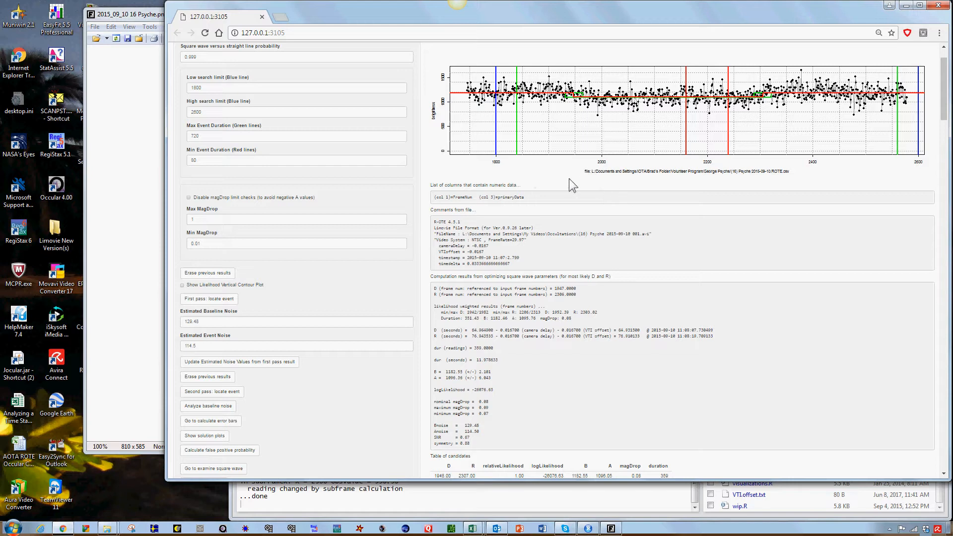
{"action": "scroll", "coordinate": [544, 182], "scroll_direction": "down", "scroll_amount": 2}
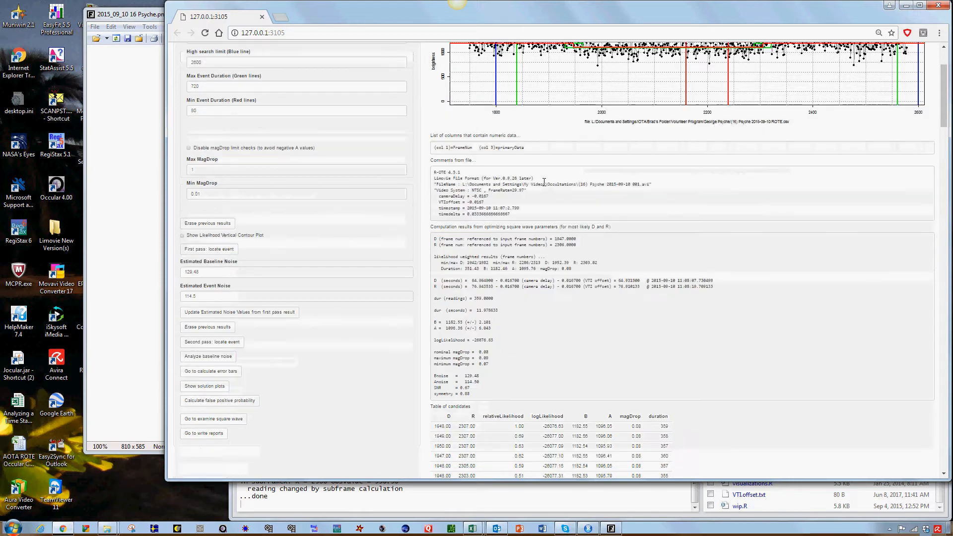
{"action": "scroll", "coordinate": [546, 187], "scroll_direction": "down", "scroll_amount": 2}
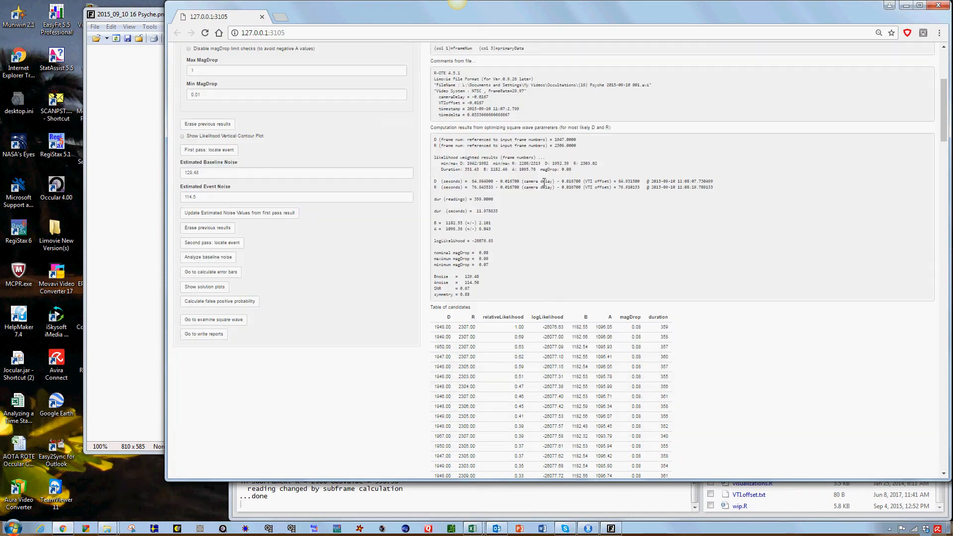
{"action": "scroll", "coordinate": [545, 182], "scroll_direction": "down", "scroll_amount": 1}
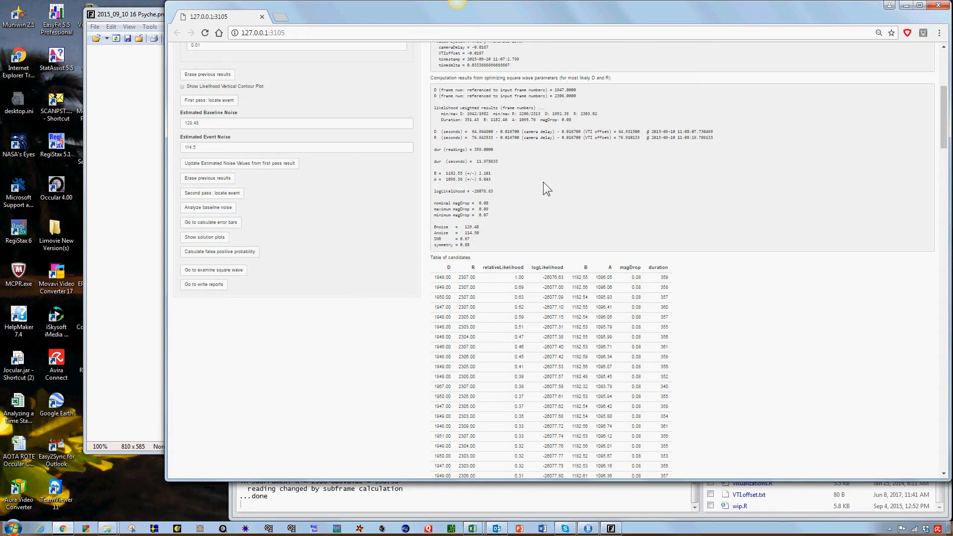
{"action": "scroll", "coordinate": [543, 181], "scroll_direction": "down", "scroll_amount": 1}
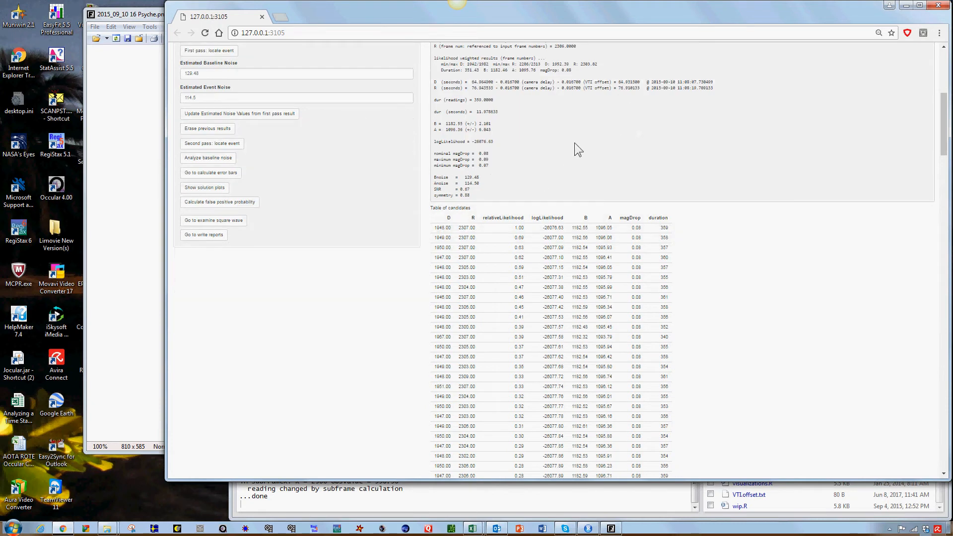
{"action": "scroll", "coordinate": [575, 144], "scroll_direction": "down", "scroll_amount": 2}
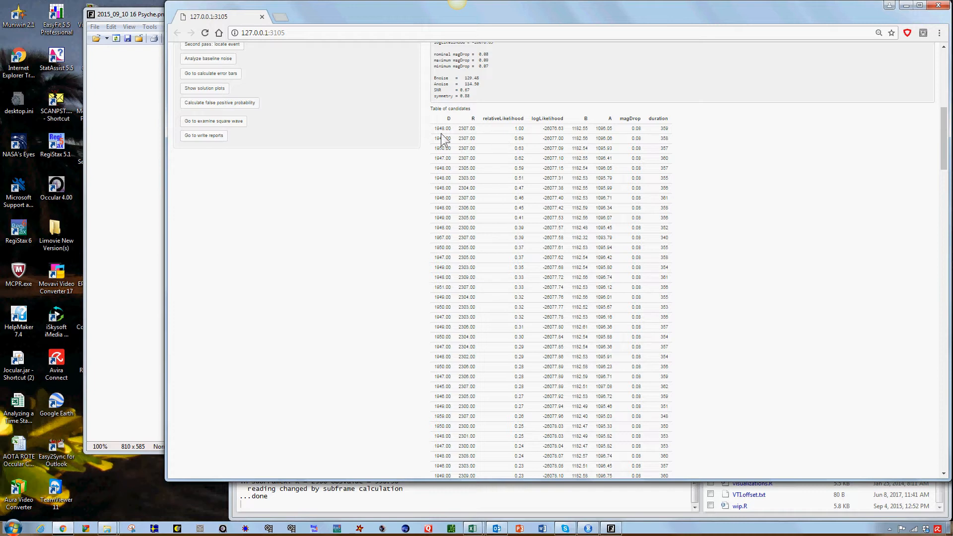
{"action": "scroll", "coordinate": [492, 133], "scroll_direction": "down", "scroll_amount": 1}
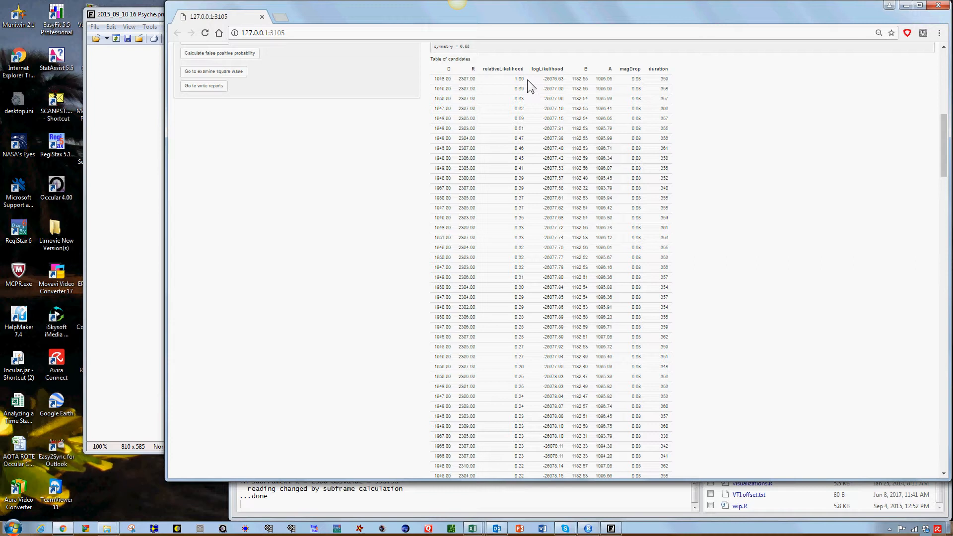
{"action": "scroll", "coordinate": [521, 94], "scroll_direction": "down", "scroll_amount": 2}
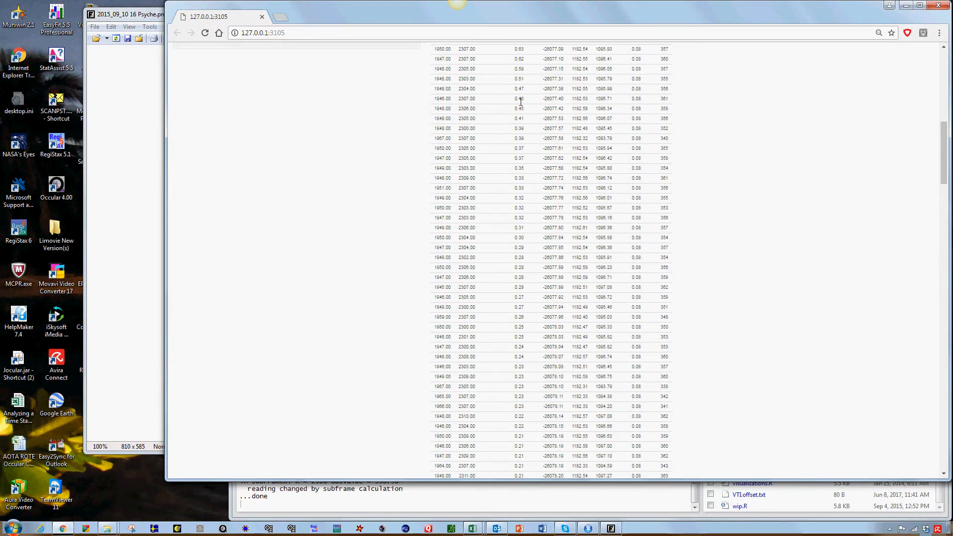
{"action": "scroll", "coordinate": [520, 101], "scroll_direction": "down", "scroll_amount": 6}
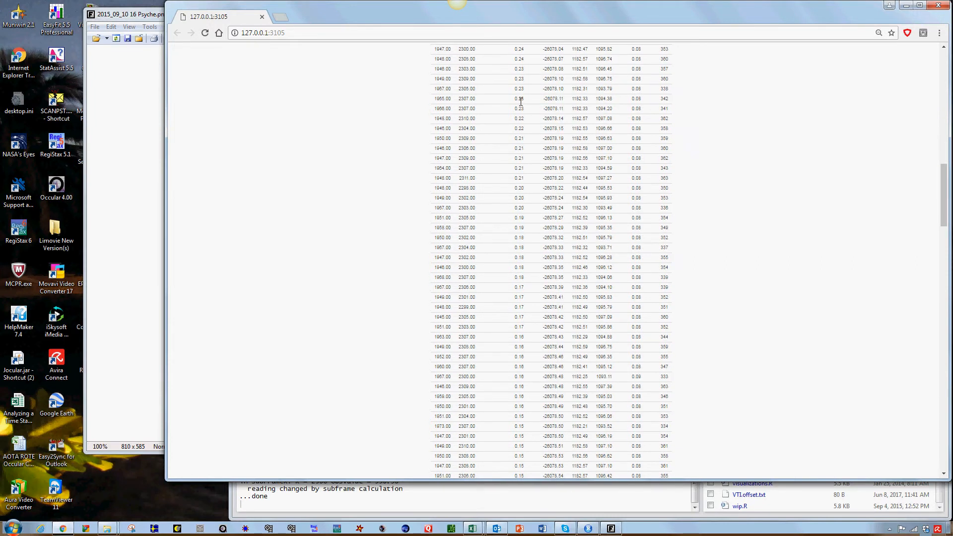
{"action": "scroll", "coordinate": [521, 102], "scroll_direction": "down", "scroll_amount": 8}
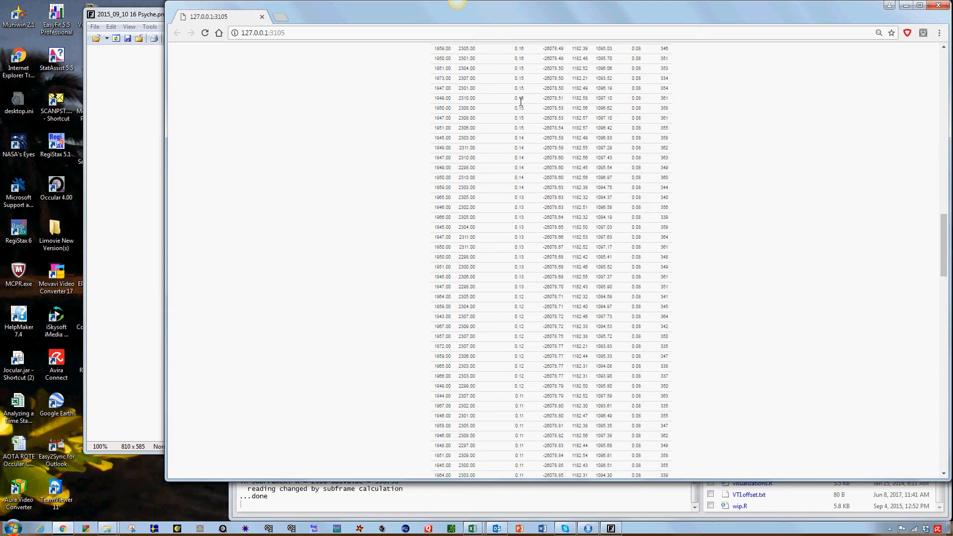
{"action": "scroll", "coordinate": [520, 101], "scroll_direction": "down", "scroll_amount": 6}
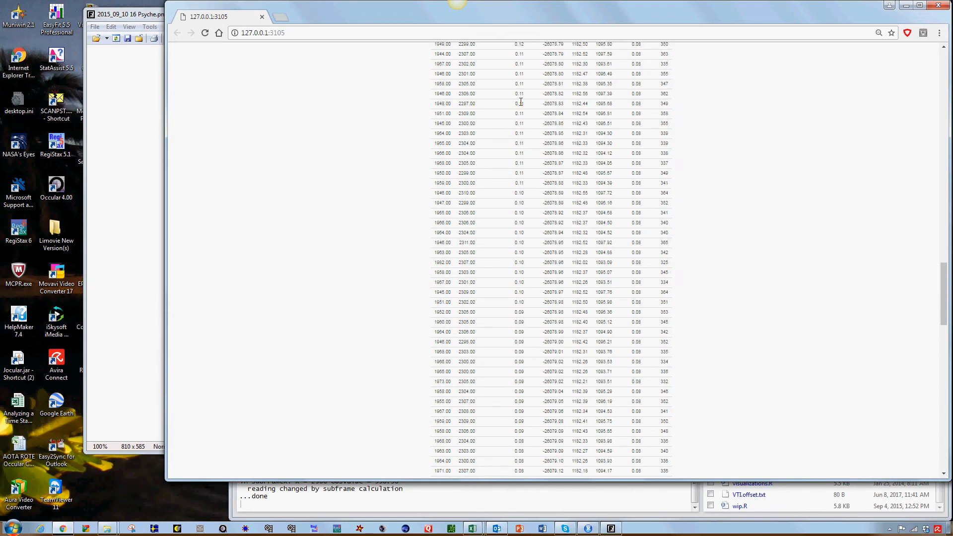
{"action": "scroll", "coordinate": [521, 102], "scroll_direction": "down", "scroll_amount": 9}
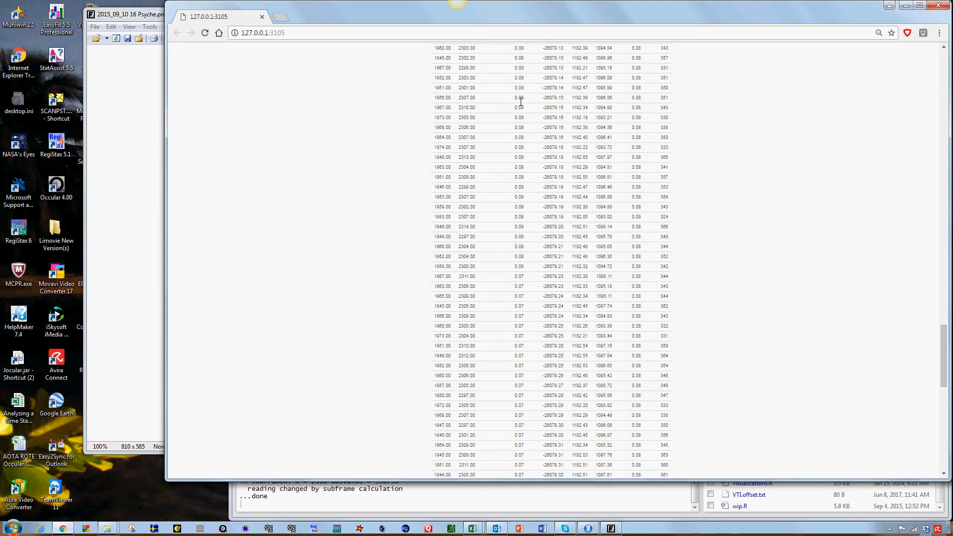
{"action": "scroll", "coordinate": [521, 102], "scroll_direction": "down", "scroll_amount": 8}
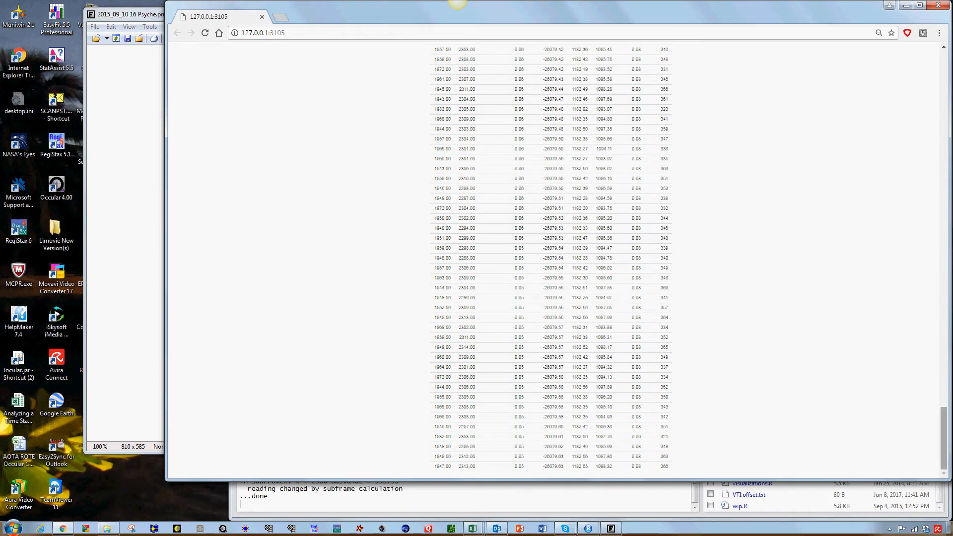
{"action": "left_click_drag", "start_coordinate": [945, 441], "coordinate": [948, 79]}
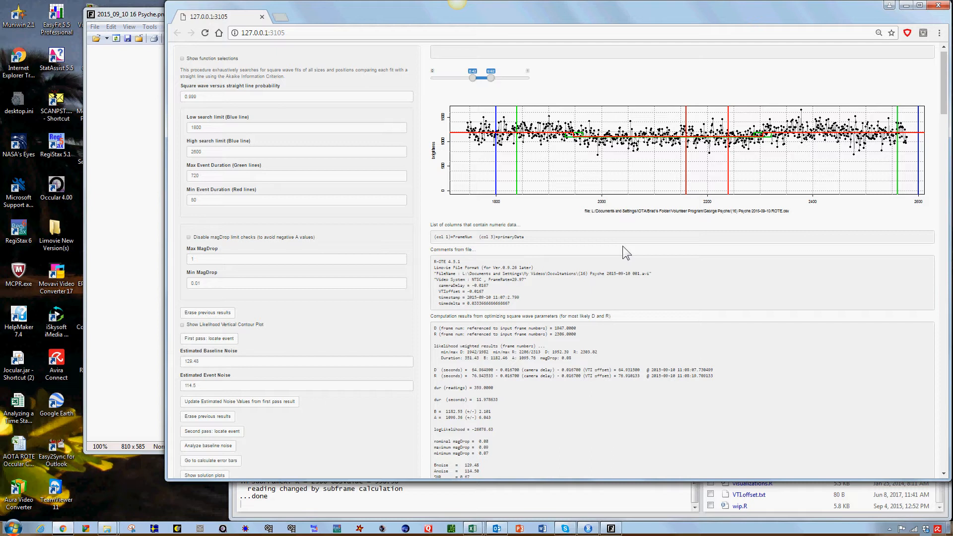
{"action": "scroll", "coordinate": [556, 367], "scroll_direction": "down", "scroll_amount": 3}
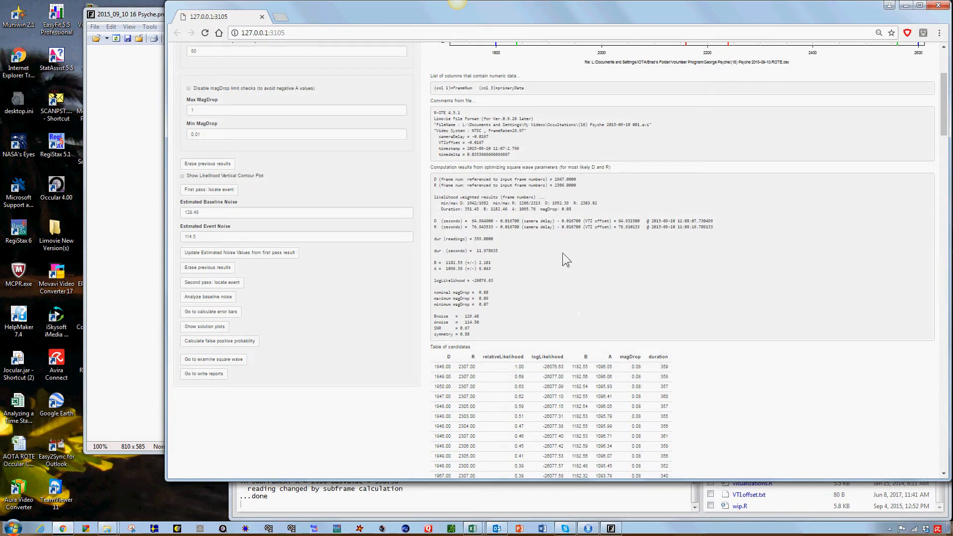
{"action": "scroll", "coordinate": [552, 250], "scroll_direction": "down", "scroll_amount": 1}
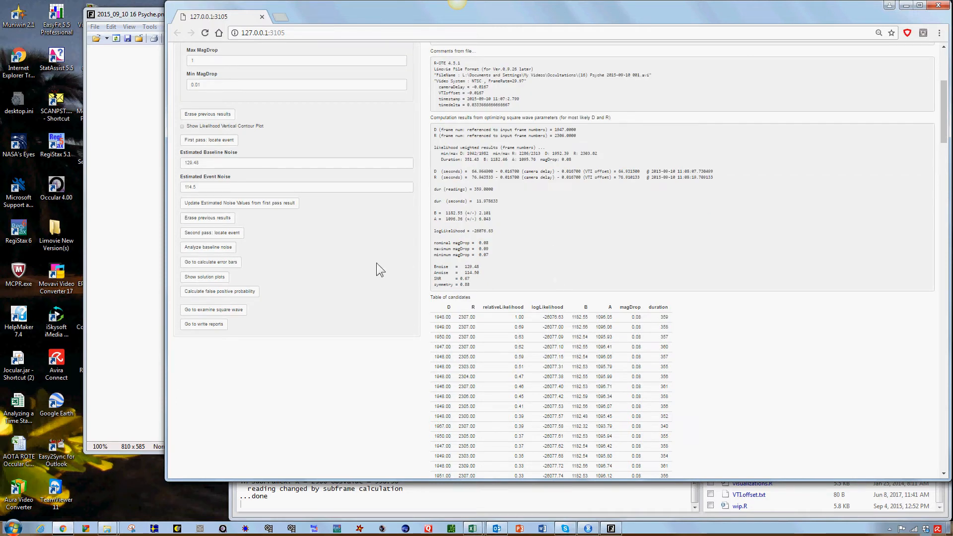
{"action": "scroll", "coordinate": [376, 270], "scroll_direction": "up", "scroll_amount": 1}
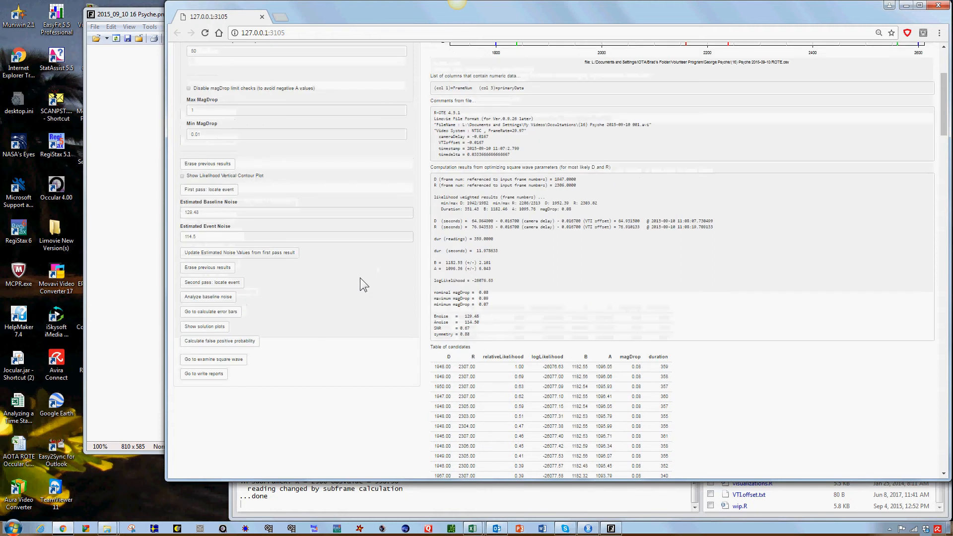
Step: Run the baseline noise analysis, review its distribution, power spectrum and autocorrelation plots, and close the plot window
{"action": "left_click", "coordinate": [219, 298]}
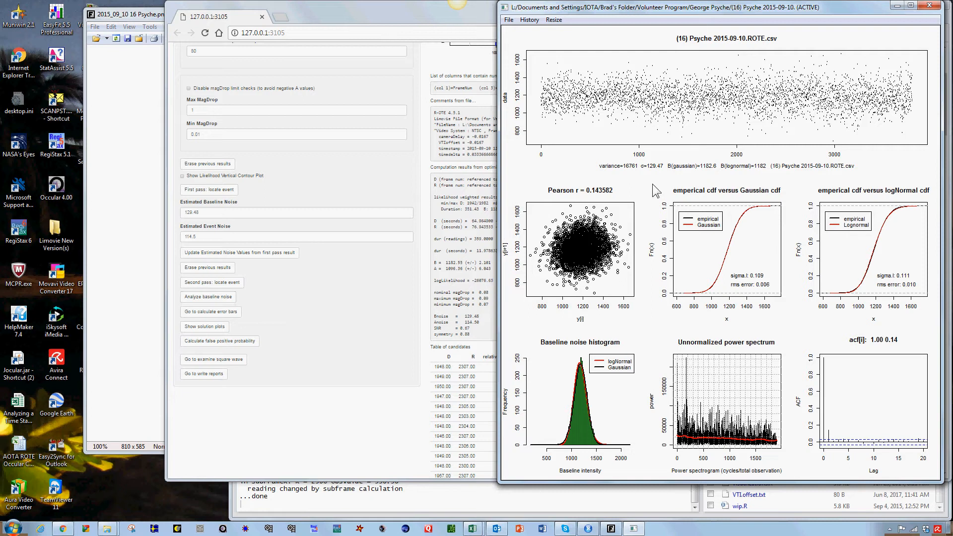
{"action": "left_click_drag", "start_coordinate": [842, 11], "coordinate": [730, 25]}
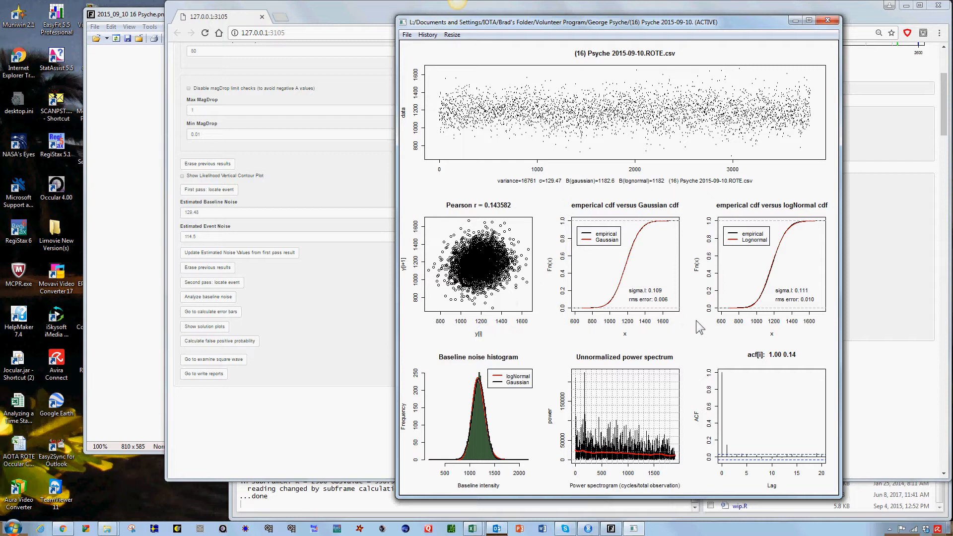
{"action": "left_click", "coordinate": [828, 19]}
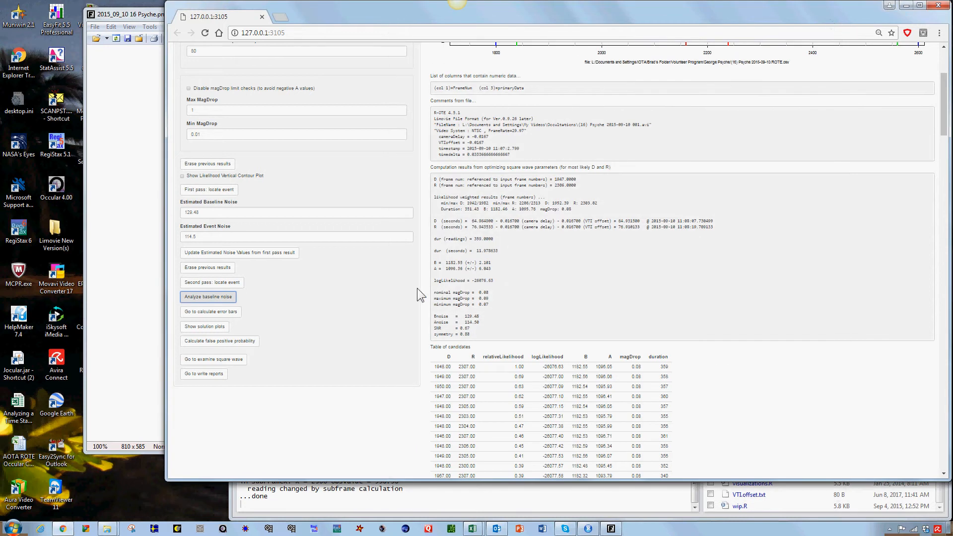
Step: Start the edge histogram and error bar plot calculation in the Square Wave Error Bar Calculator with 100000 trials, keeping its progress window in view
{"action": "scroll", "coordinate": [371, 271], "scroll_direction": "down", "scroll_amount": 1}
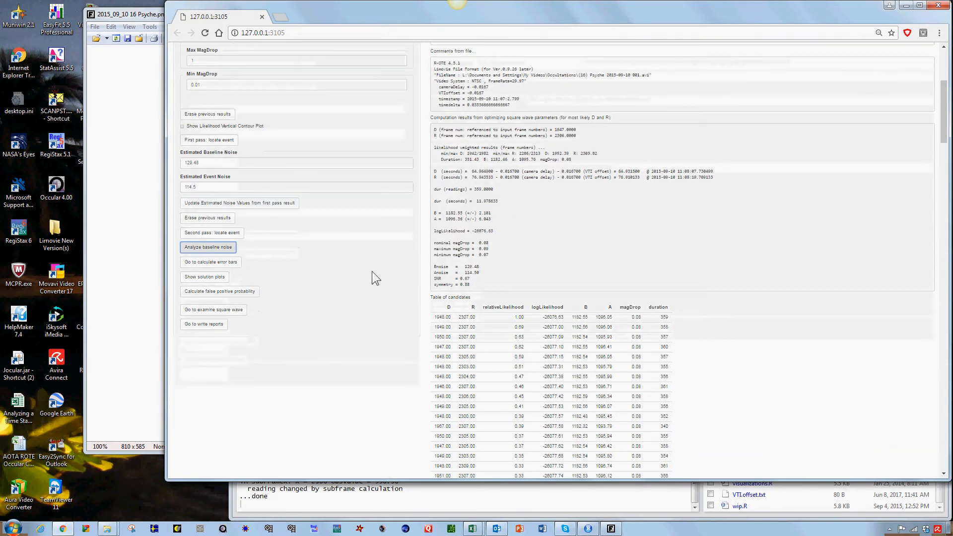
{"action": "left_click", "coordinate": [226, 263]}
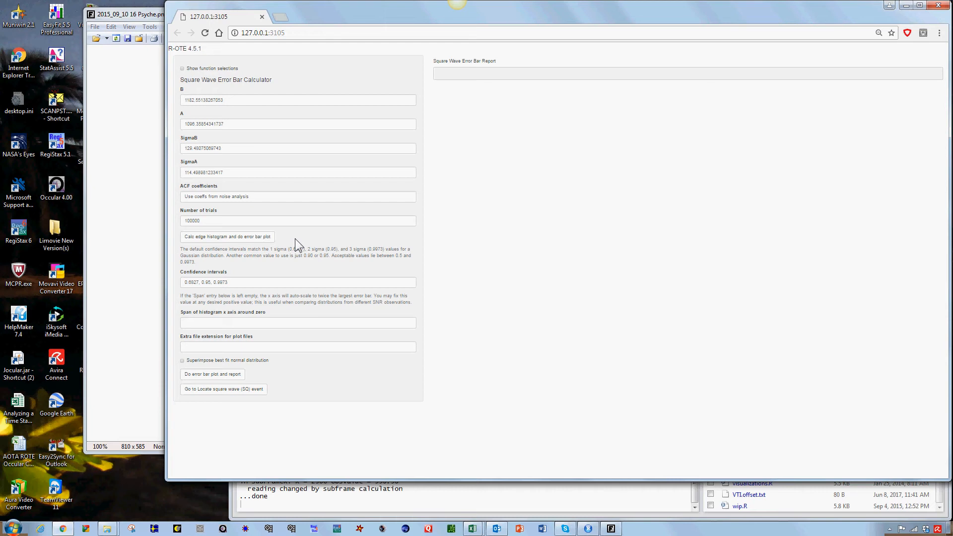
{"action": "left_click", "coordinate": [231, 239]}
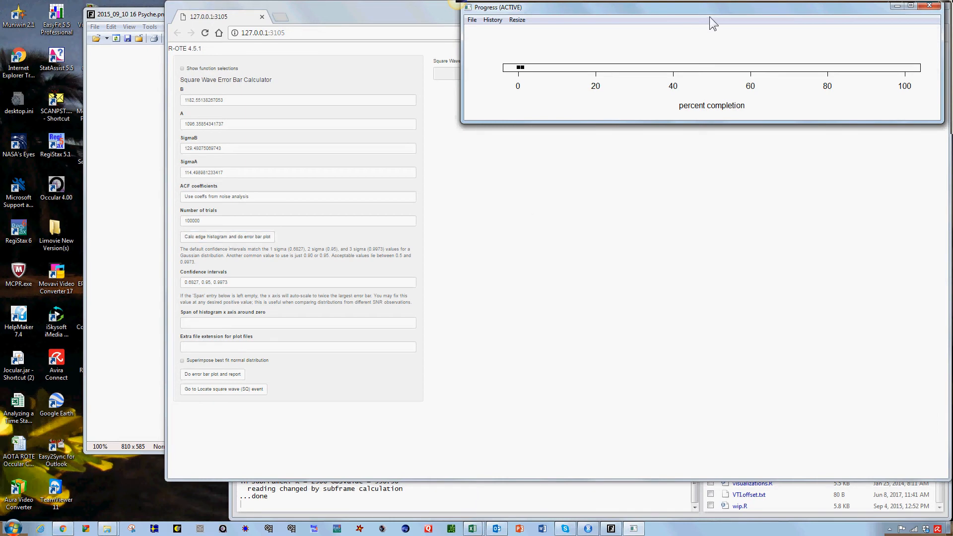
{"action": "left_click_drag", "start_coordinate": [723, 7], "coordinate": [646, 89]}
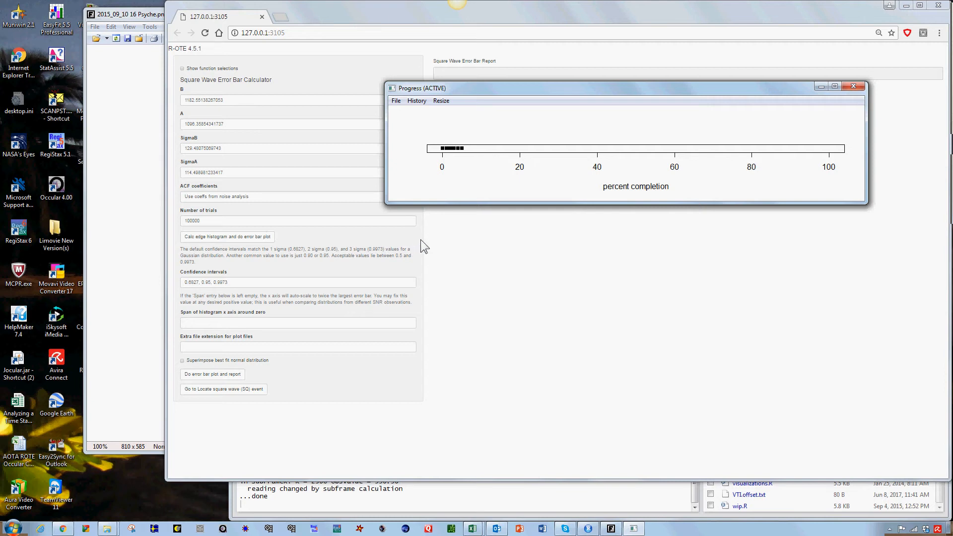
{"action": "left_click_drag", "start_coordinate": [504, 88], "coordinate": [545, 98]}
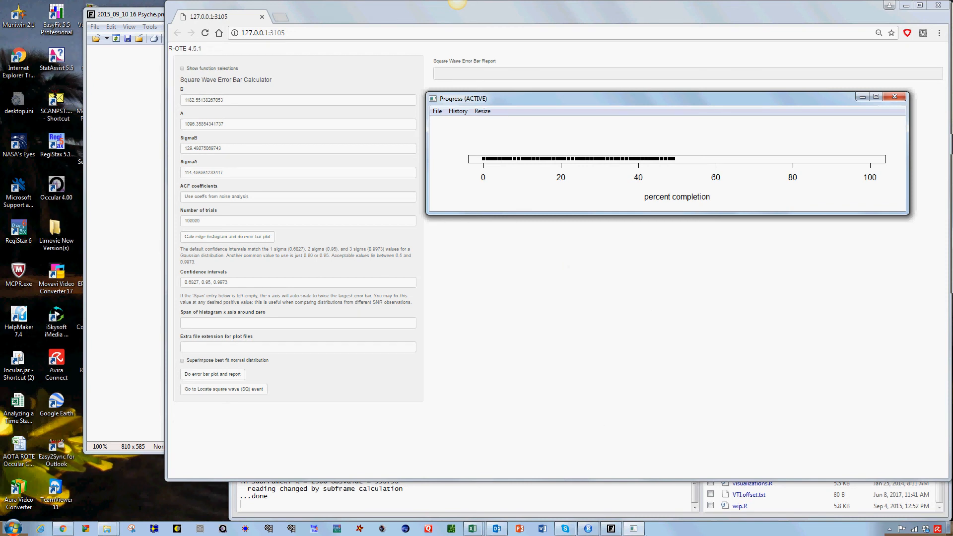
Step: Check the calculation's progress window and close the 16 Psyche prediction path map in FuturixImager
{"action": "left_click", "coordinate": [641, 532]}
{"action": "left_click", "coordinate": [635, 529]}
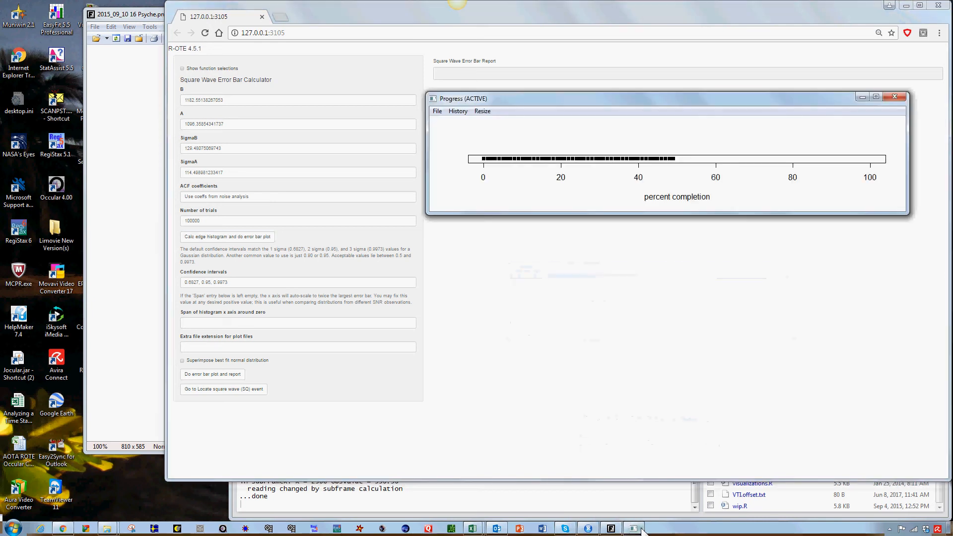
{"action": "left_click", "coordinate": [614, 529]}
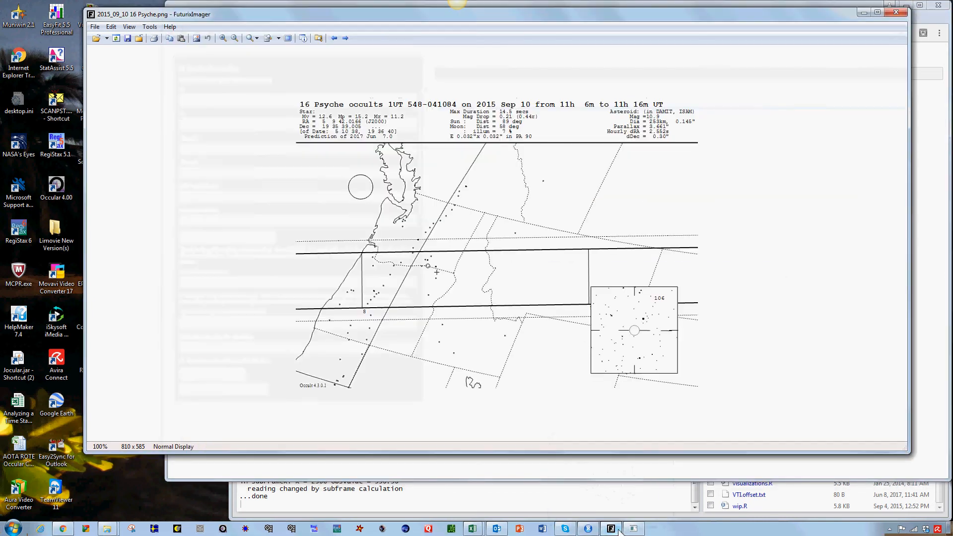
{"action": "left_click", "coordinate": [896, 13]}
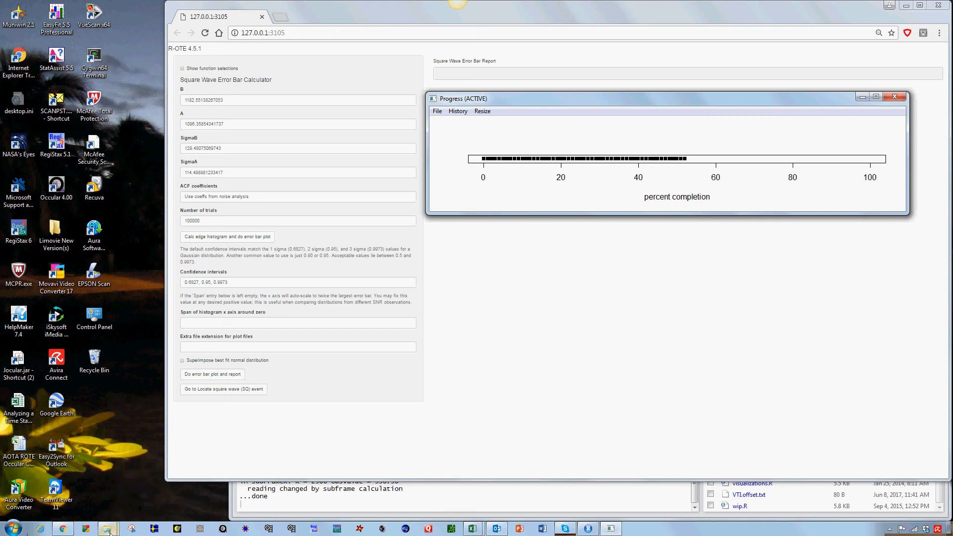
Step: Switch to the Psyche observation folder in Windows Explorer and preview the original light curve CSV, the ROTE.csv version and the occultation report spreadsheet
{"action": "mouse_move", "coordinate": [110, 531]}
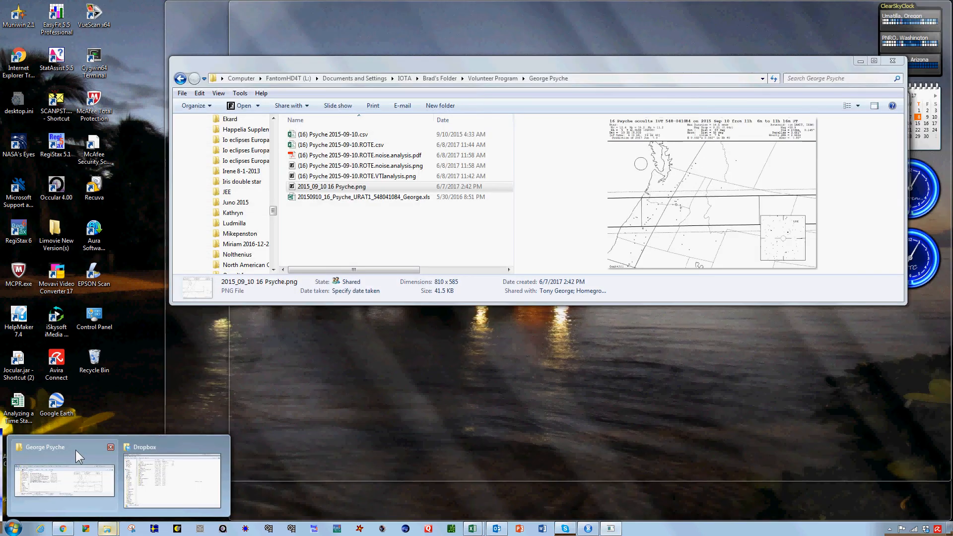
{"action": "left_click", "coordinate": [76, 450]}
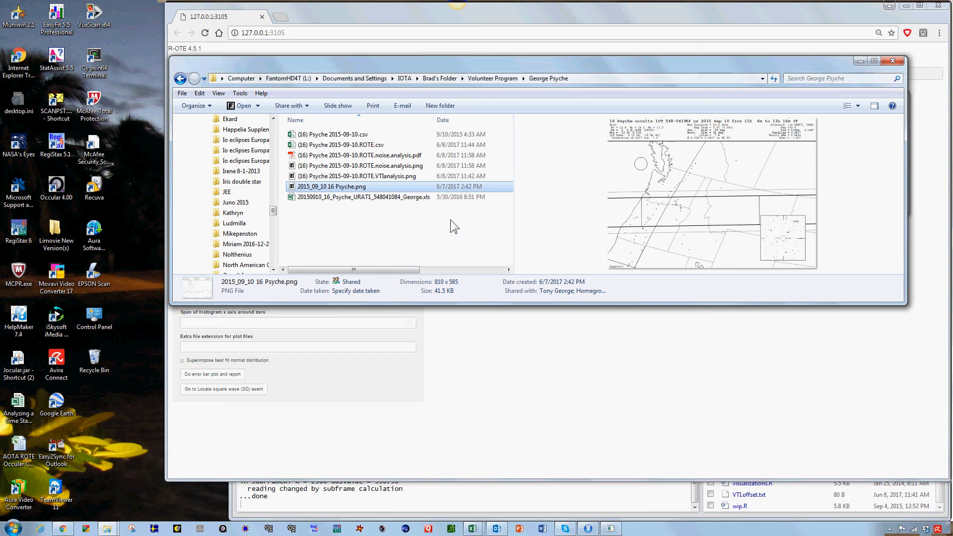
{"action": "left_click", "coordinate": [312, 188]}
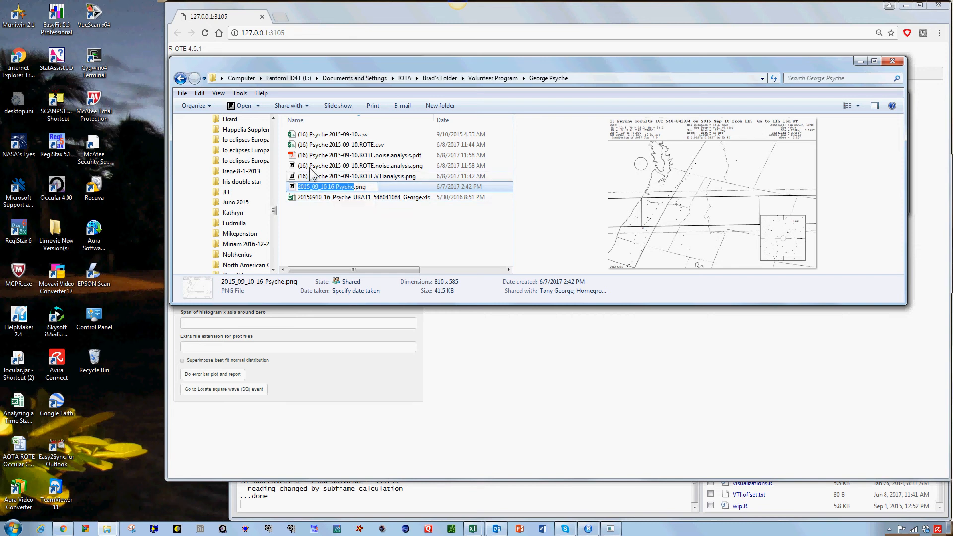
{"action": "left_click", "coordinate": [310, 145]}
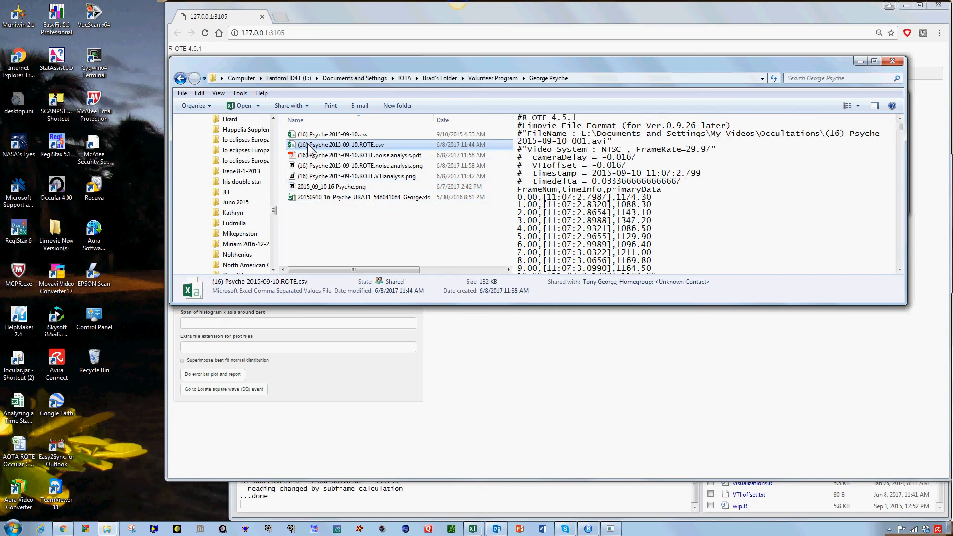
{"action": "left_click", "coordinate": [311, 136]}
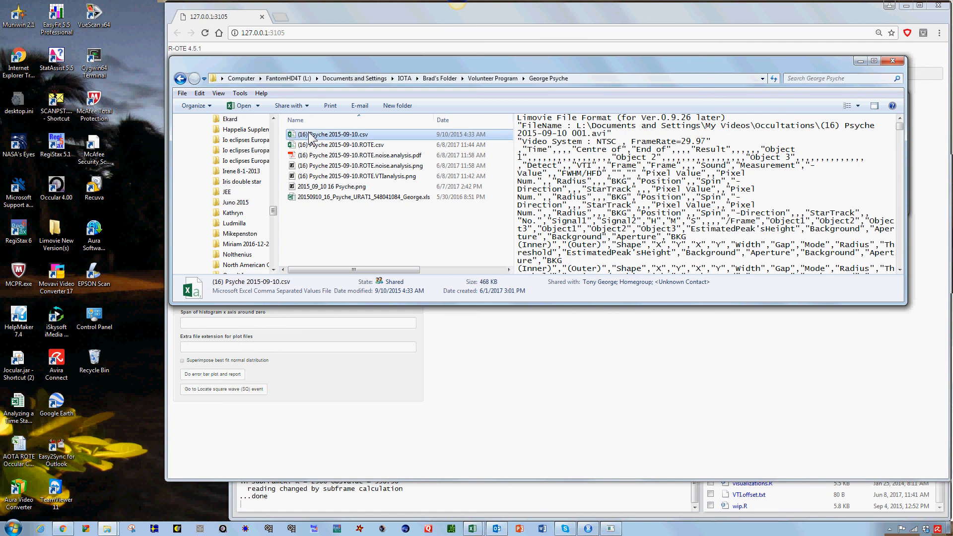
{"action": "left_click", "coordinate": [308, 198]}
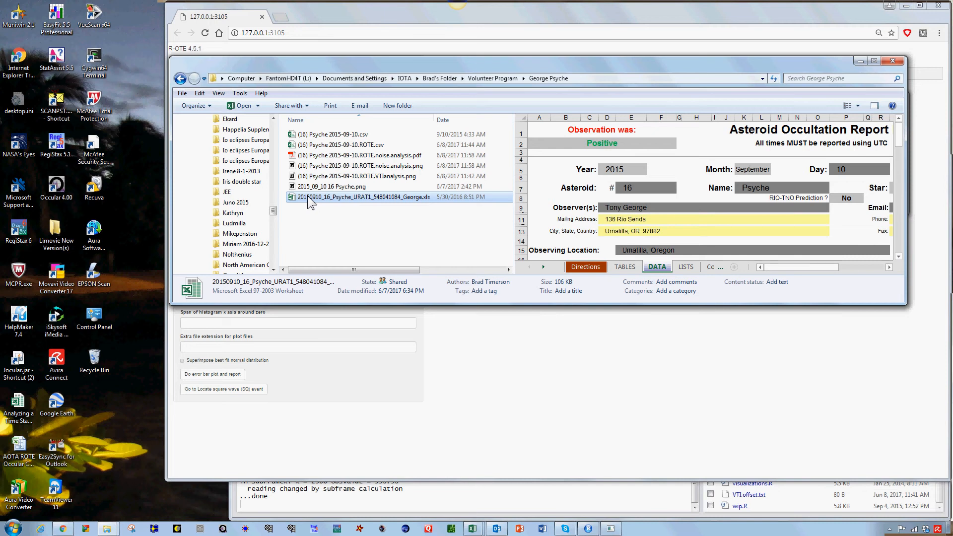
{"action": "left_click", "coordinate": [311, 145]}
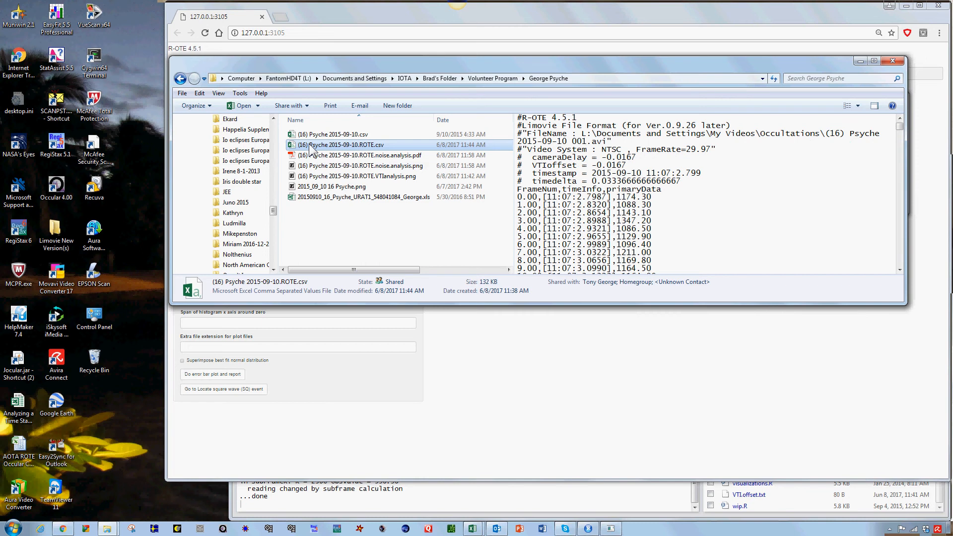
{"action": "left_click", "coordinate": [316, 138]}
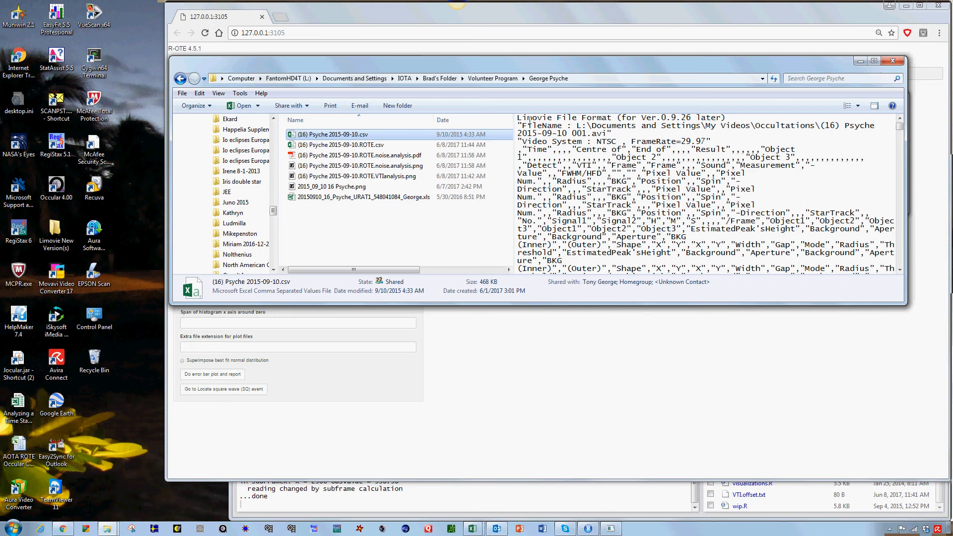
{"action": "left_click", "coordinate": [316, 145]}
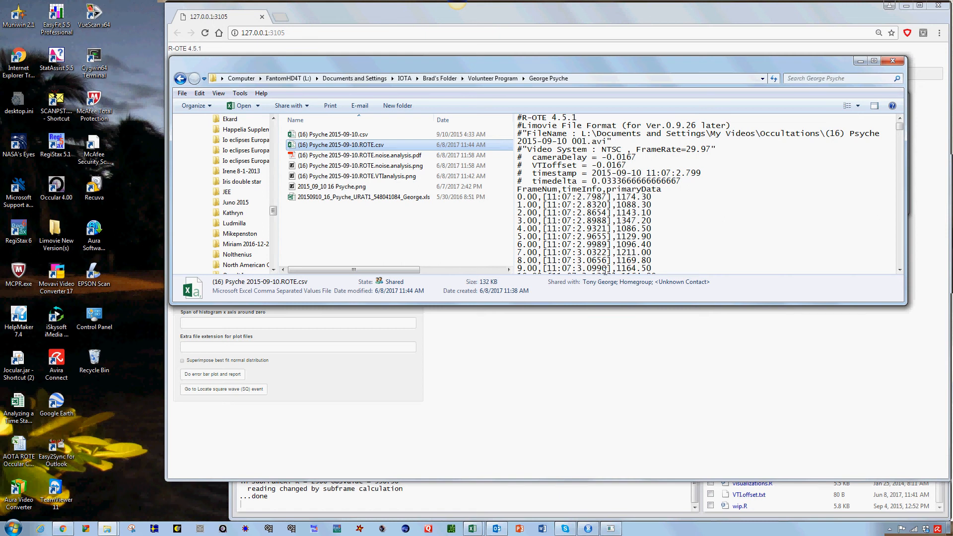
Step: Preview the noise analysis PNG and PDF, the VTI analysis plot and the path map, and return to the error bar progress window
{"action": "left_click", "coordinate": [321, 167]}
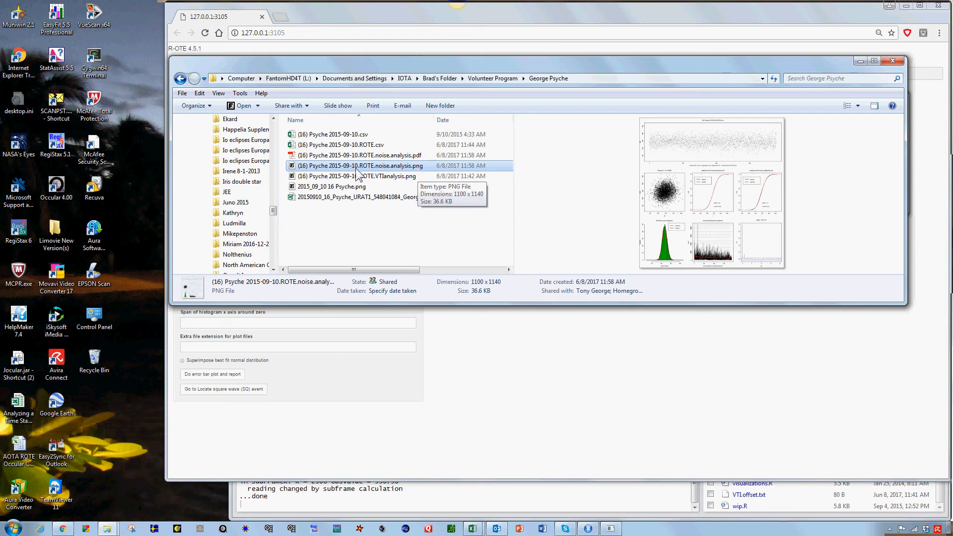
{"action": "left_click", "coordinate": [328, 156]}
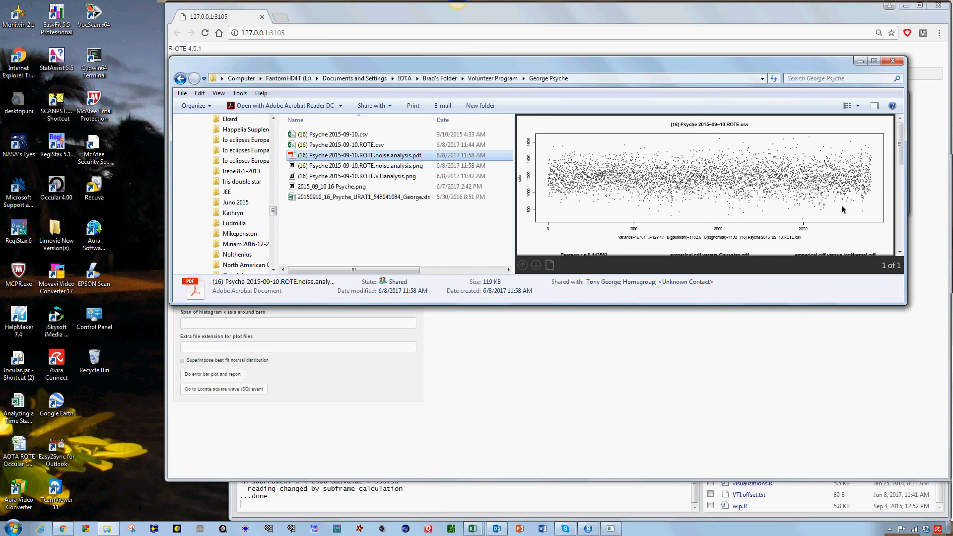
{"action": "left_click_drag", "start_coordinate": [900, 158], "coordinate": [903, 248]}
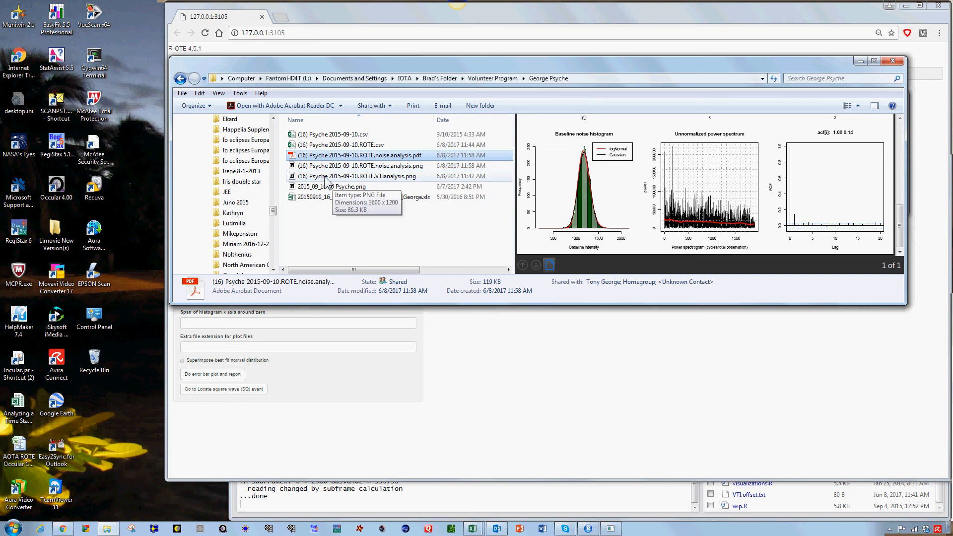
{"action": "left_click", "coordinate": [326, 177]}
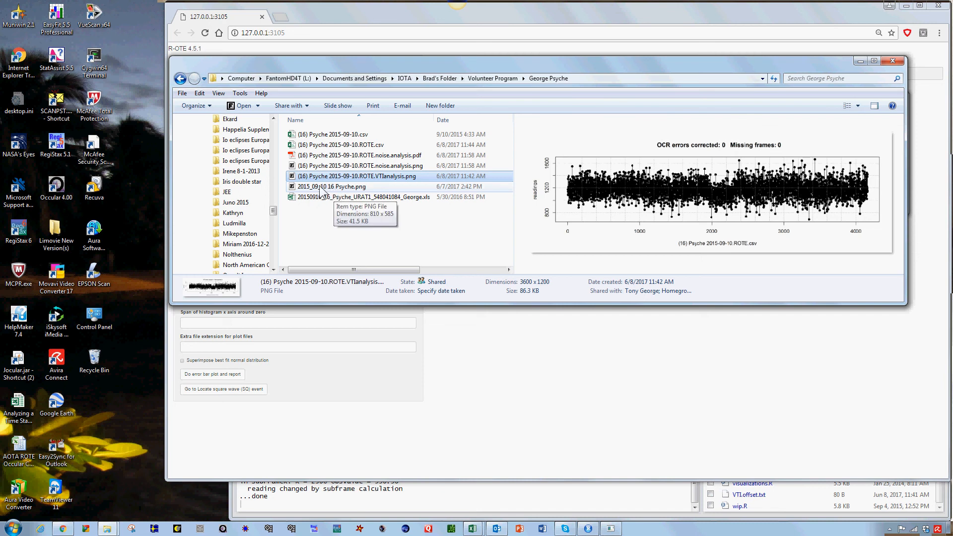
{"action": "left_click", "coordinate": [318, 191]}
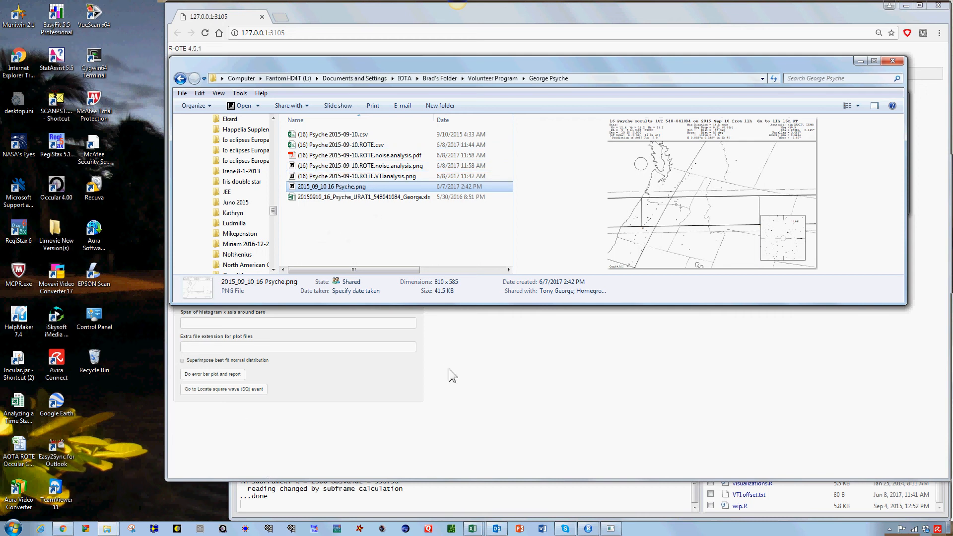
{"action": "left_click", "coordinate": [614, 529]}
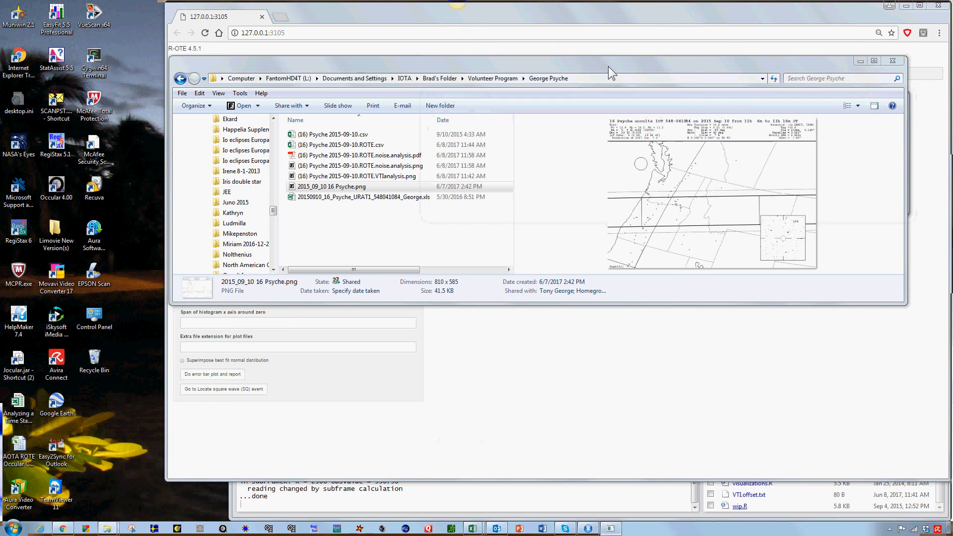
{"action": "left_click", "coordinate": [862, 61]}
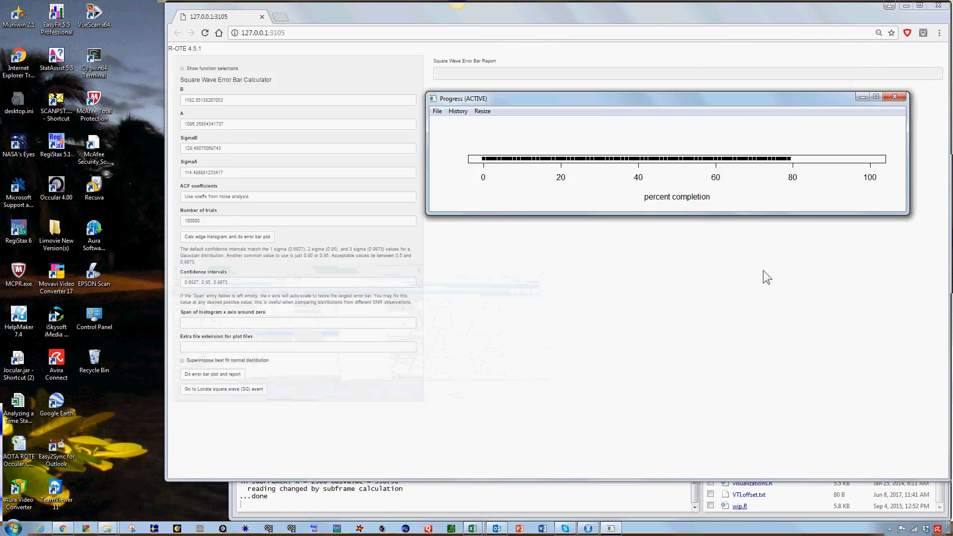